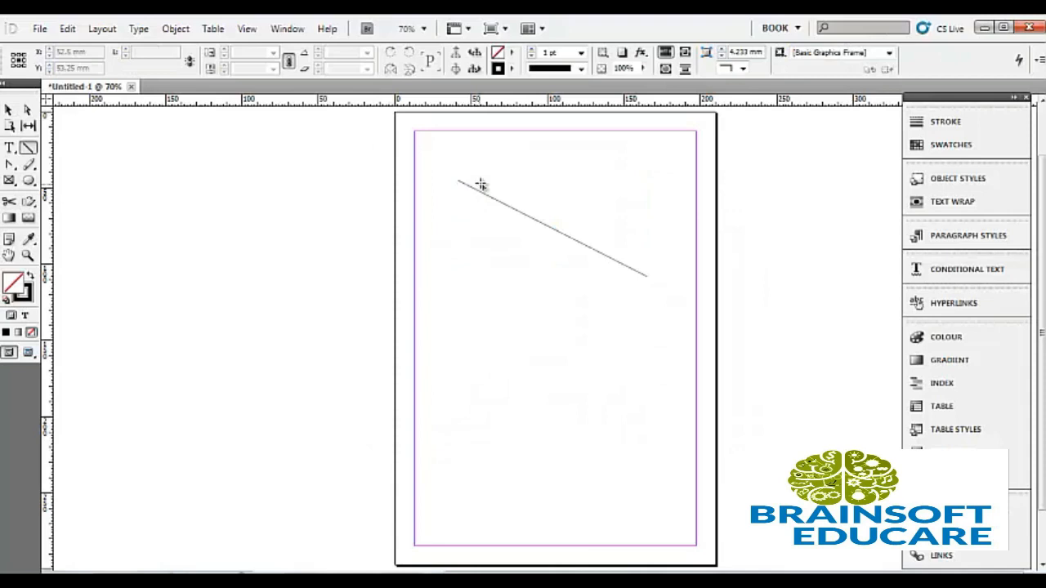
Create a text frame about 134 × 92 mm below the line's start, containing "Hello frends today we will learn about indesign software".
click(10, 149)
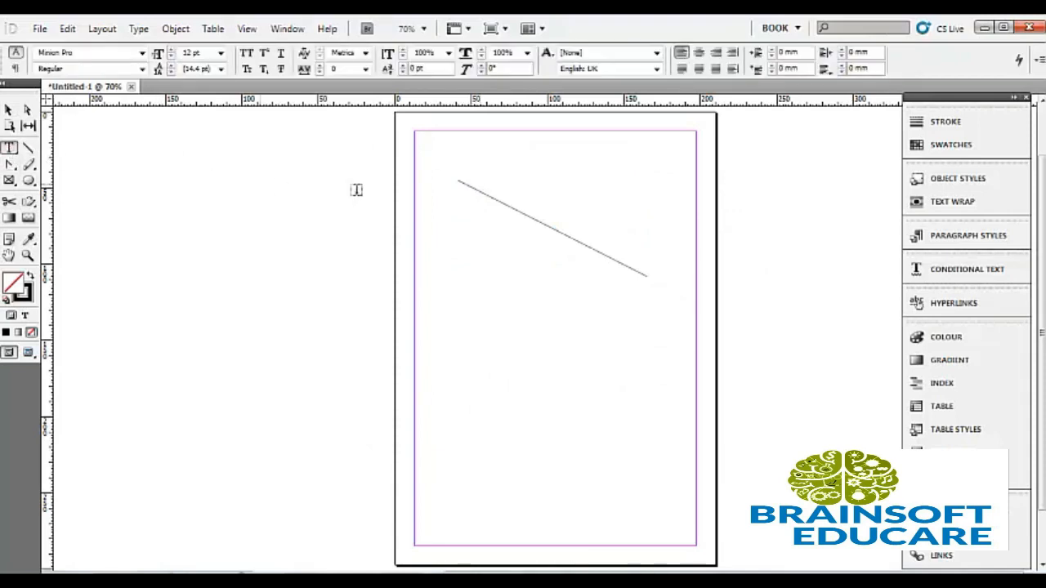
drag(444, 222, 650, 362)
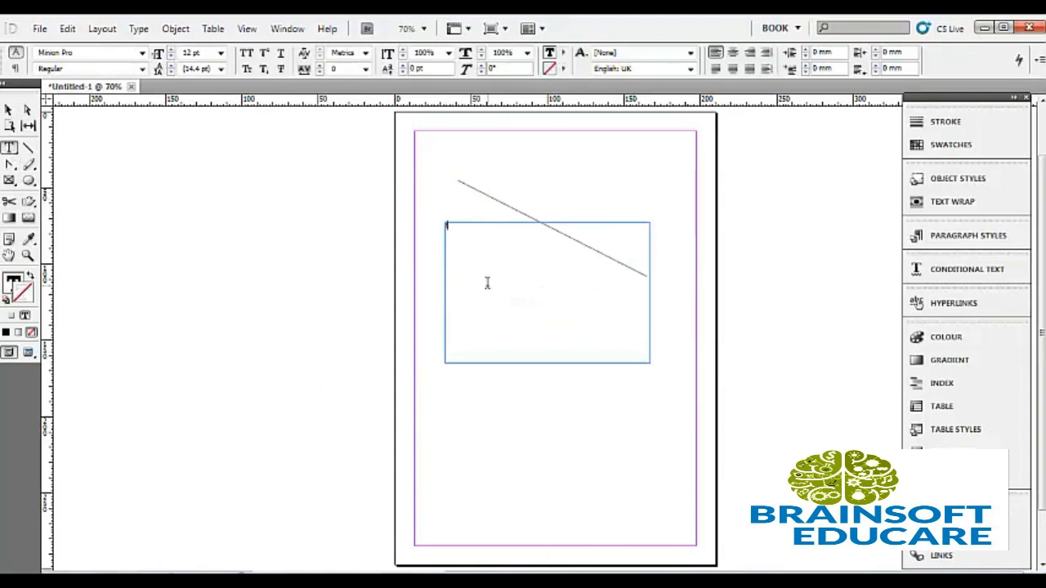
text(Hello friends today we will learn abo)
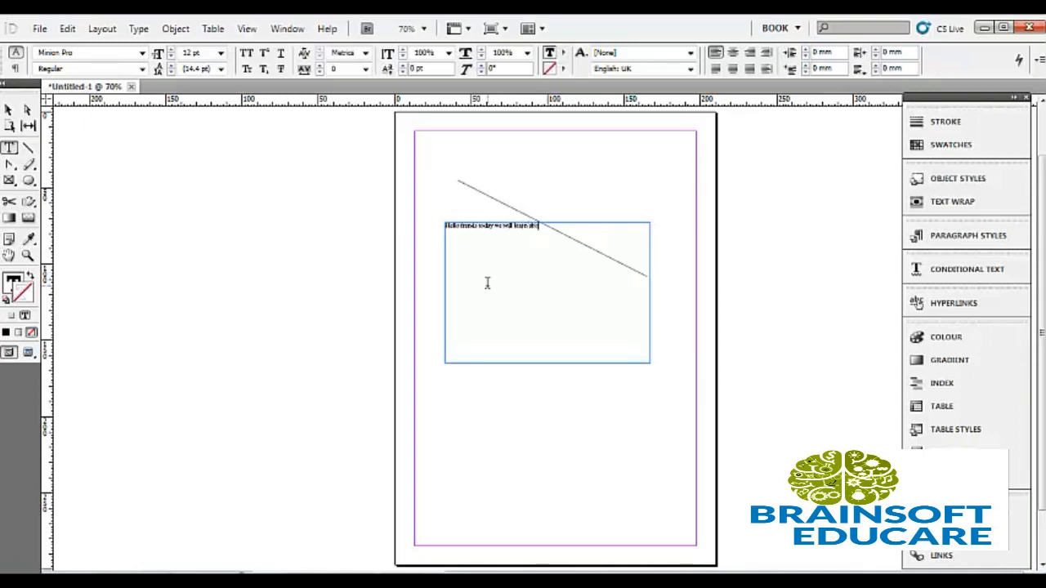
text(indesign software)
Set the font size of the whole sentence in the text frame to 36 pt.
drag(594, 231, 439, 224)
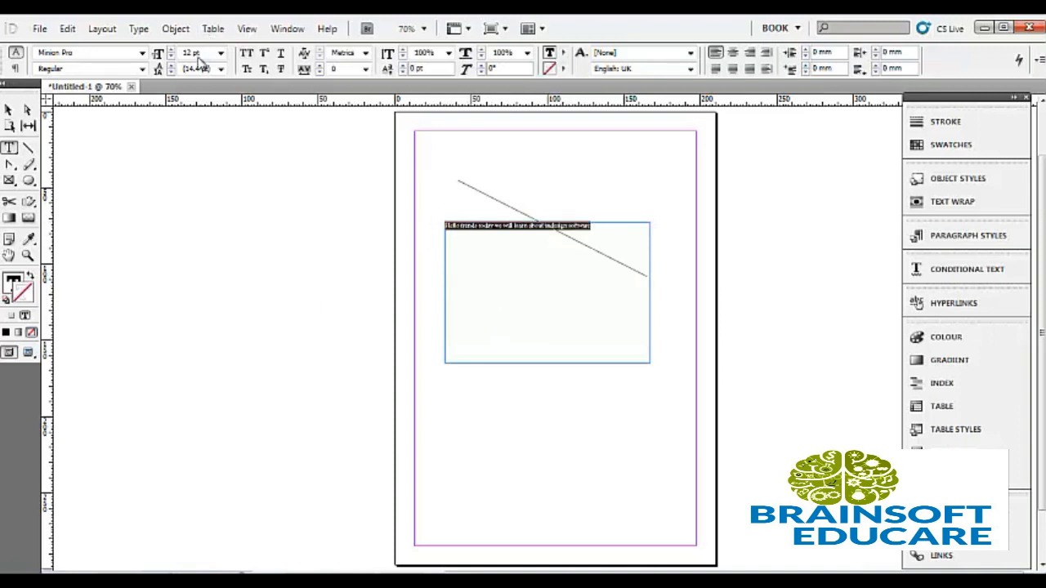
click(221, 52)
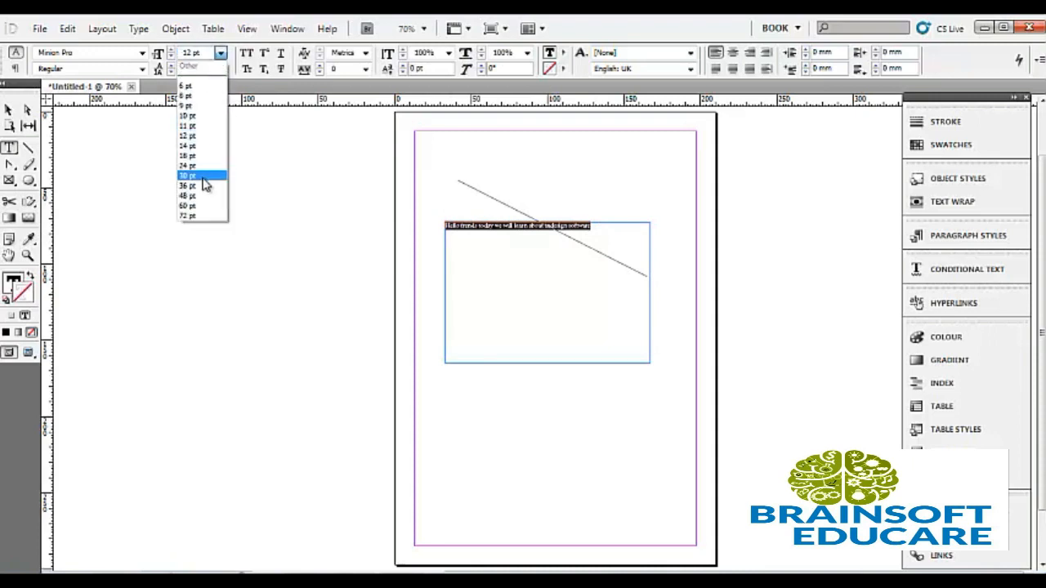
click(203, 193)
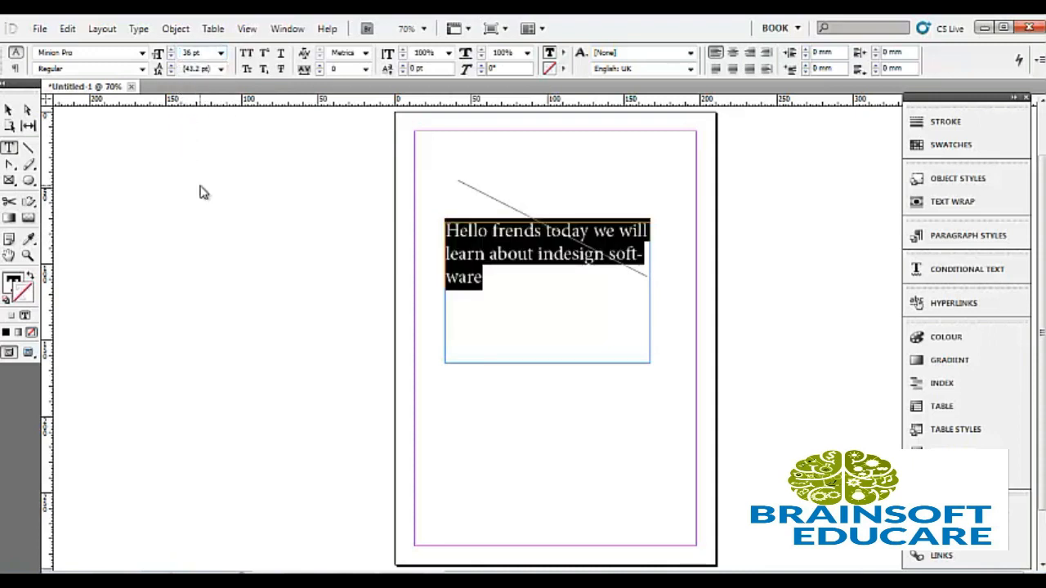
click(507, 320)
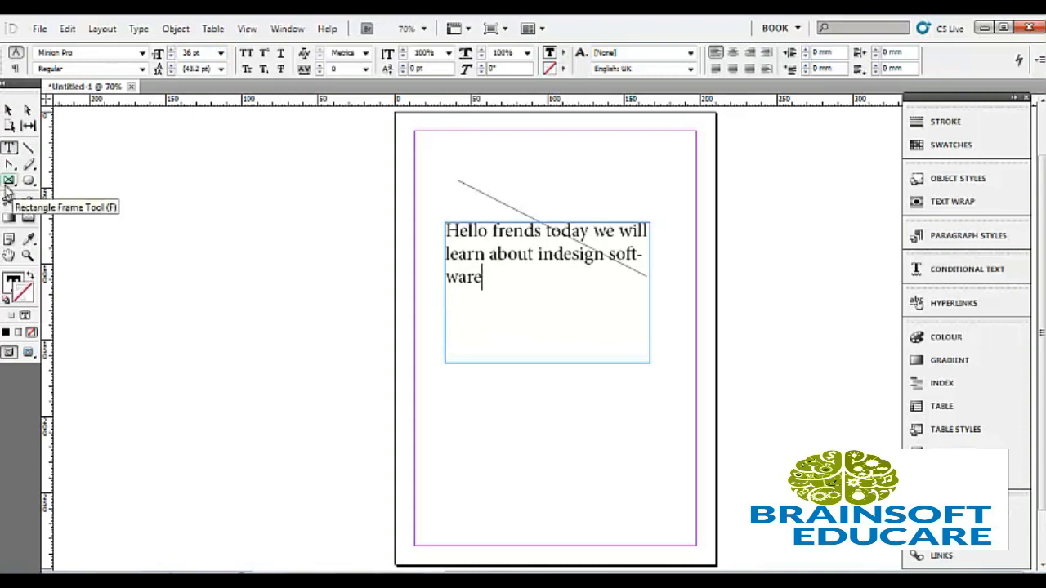
Draw an elliptical frame about 104 × 41 mm over the text frame and add a second 104 × 41 mm ellipse frame overlapping it.
drag(7, 189, 59, 209)
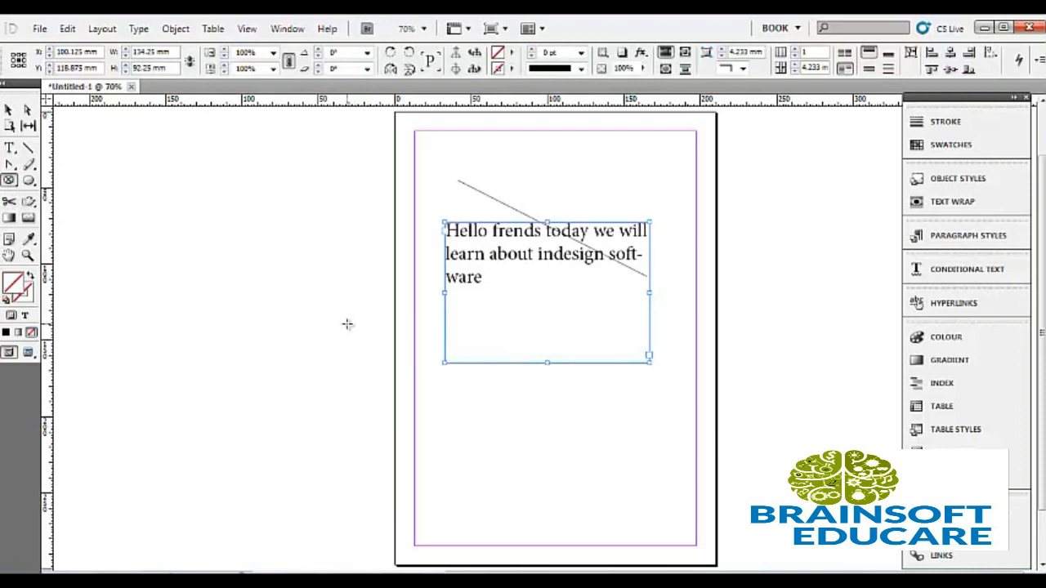
mouse_move(472, 263)
mouse_down()
mouse_move(616, 304)
mouse_move(630, 327)
mouse_up()
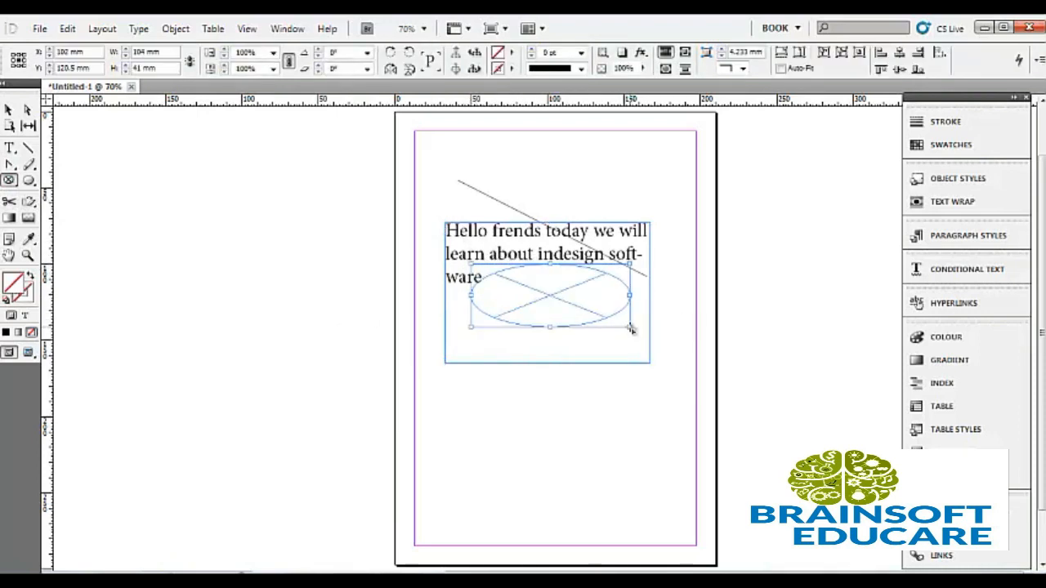
click(523, 286)
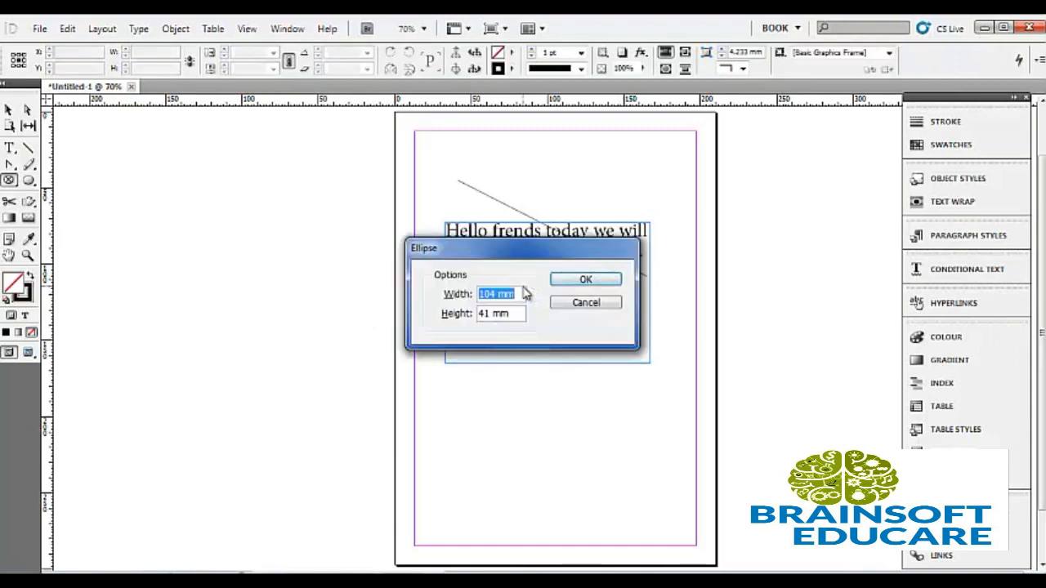
click(577, 283)
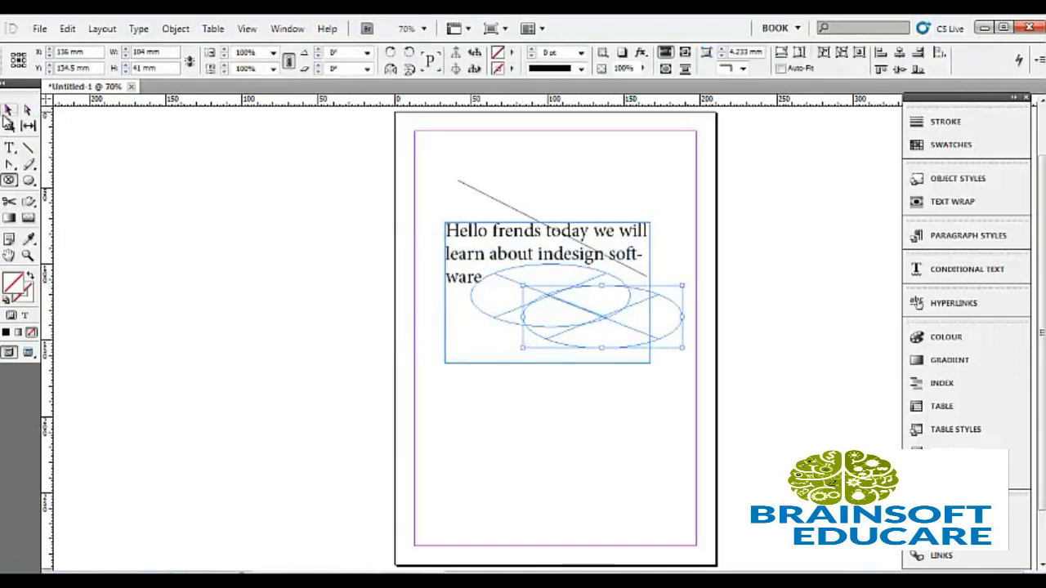
Move the first ellipse frame down and left to about X 57 mm, Y 155 mm, and the text frame to about X 91 mm, Y 134.5 mm.
click(6, 115)
drag(525, 294, 455, 345)
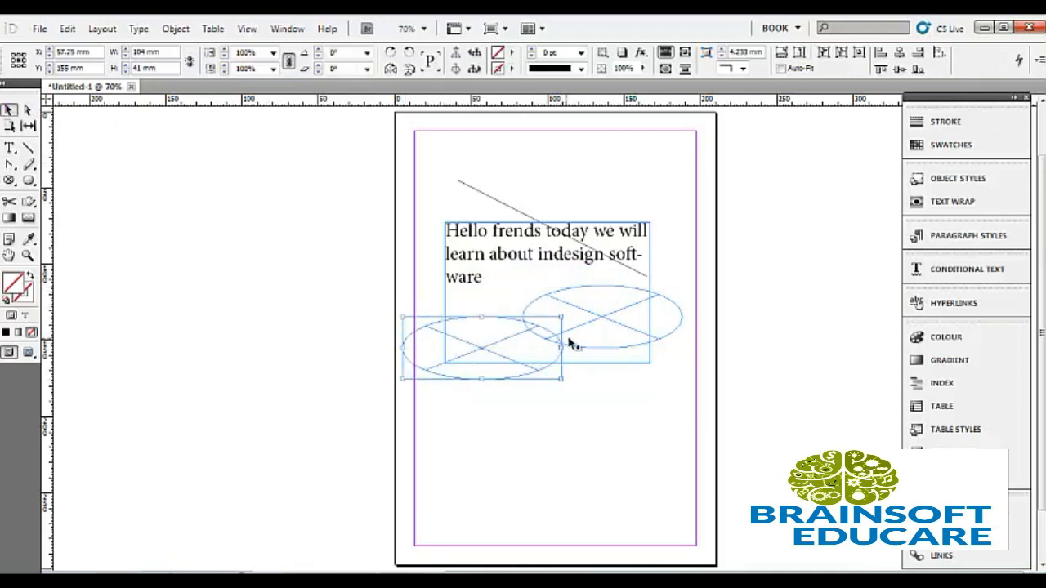
click(597, 309)
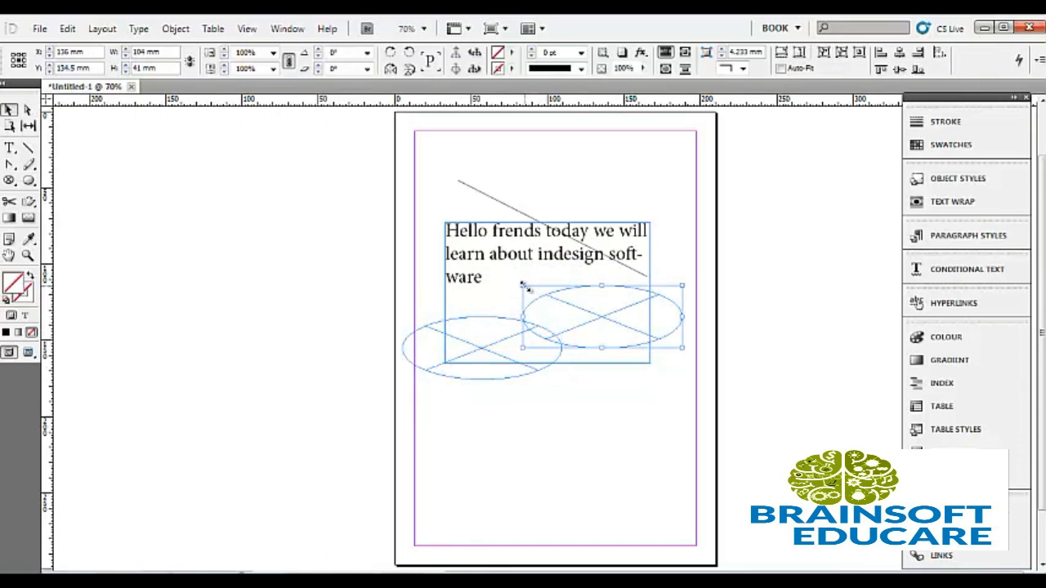
mouse_move(529, 298)
mouse_down()
mouse_move(533, 259)
mouse_move(520, 314)
mouse_up()
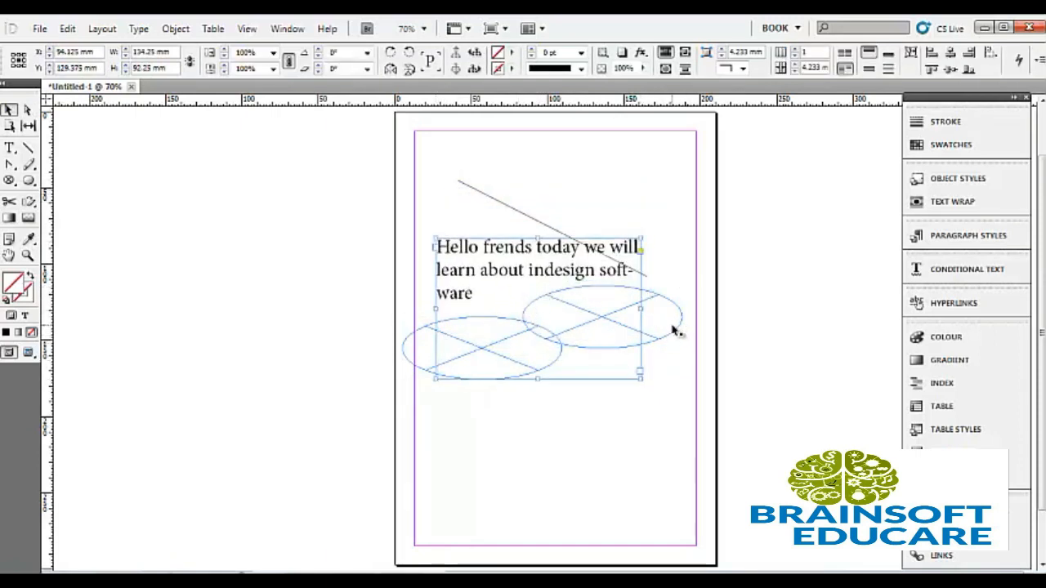
click(574, 302)
mouse_move(527, 296)
mouse_down()
mouse_move(532, 264)
mouse_move(522, 303)
mouse_up()
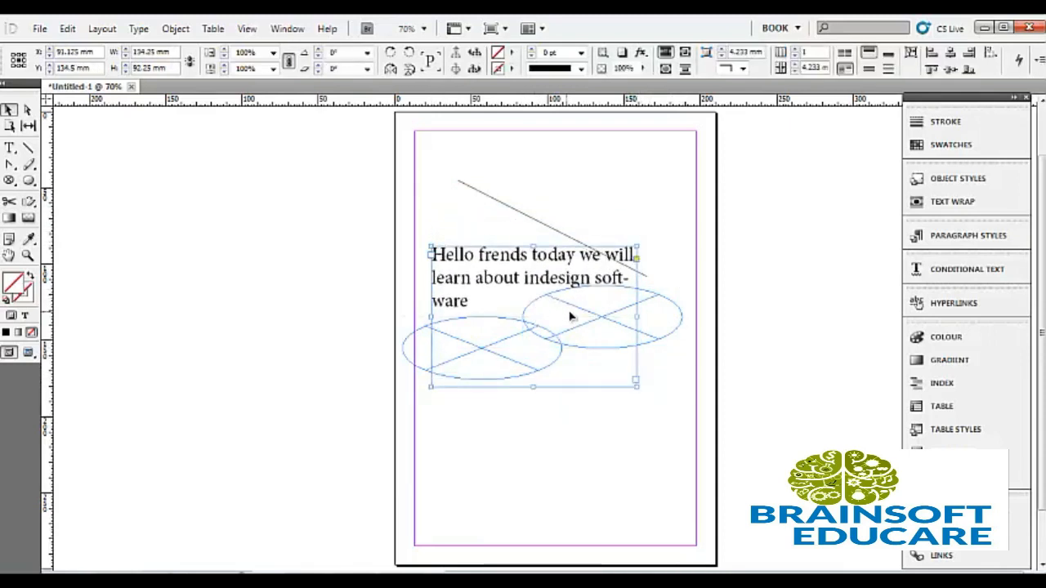
Narrow the right ellipse frame to about 95 mm wide from its right side.
click(666, 325)
mouse_move(683, 317)
mouse_down()
mouse_move(662, 292)
mouse_move(670, 305)
mouse_up()
Place the red 2010 Ferrari 458 wallpaper into the right ellipse frame and reposition it inside the frame around the car's wheel.
click(39, 29)
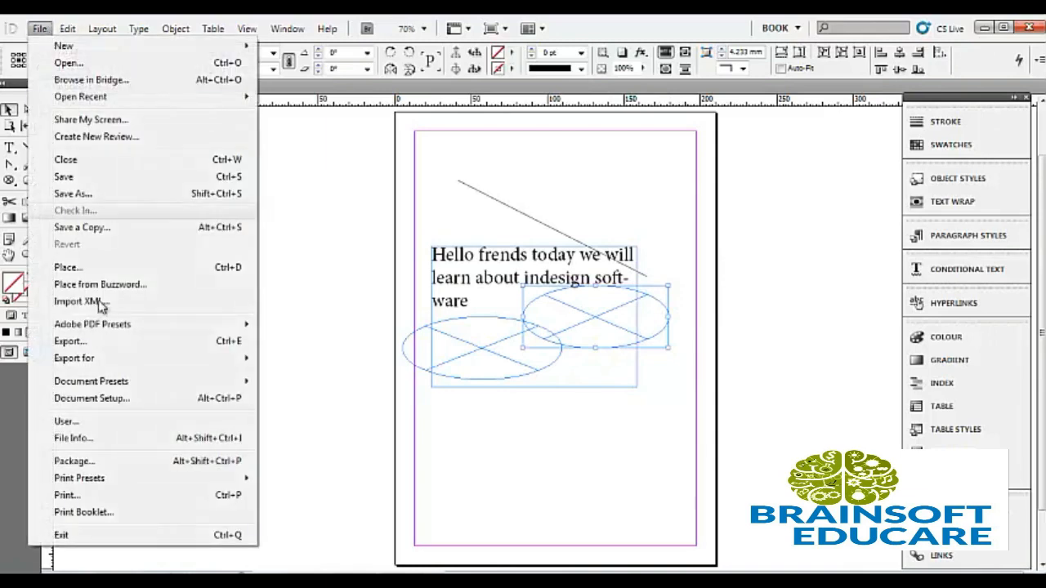
click(72, 267)
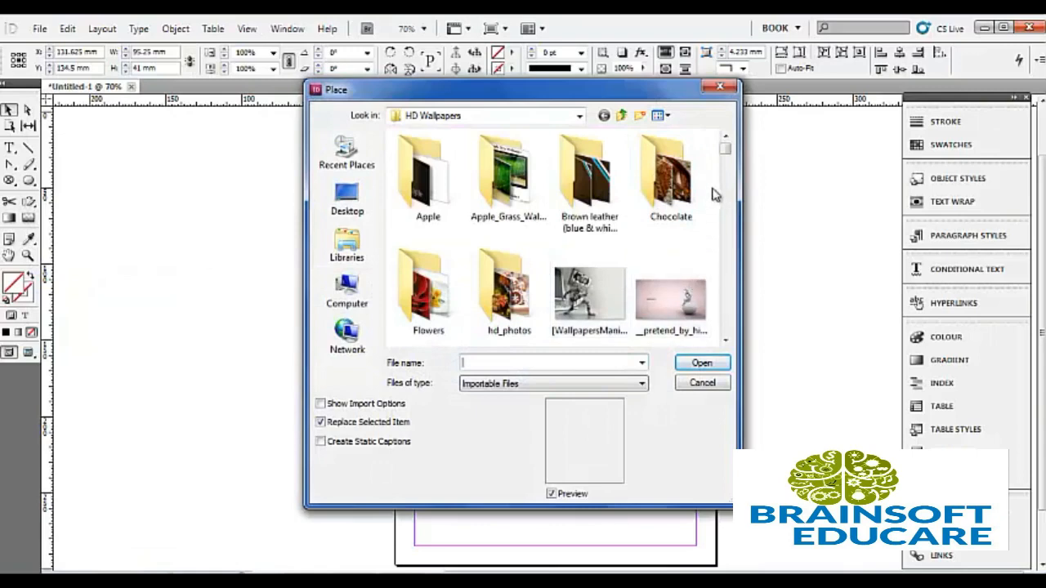
mouse_move(728, 155)
mouse_down()
mouse_move(728, 182)
mouse_move(728, 167)
mouse_up()
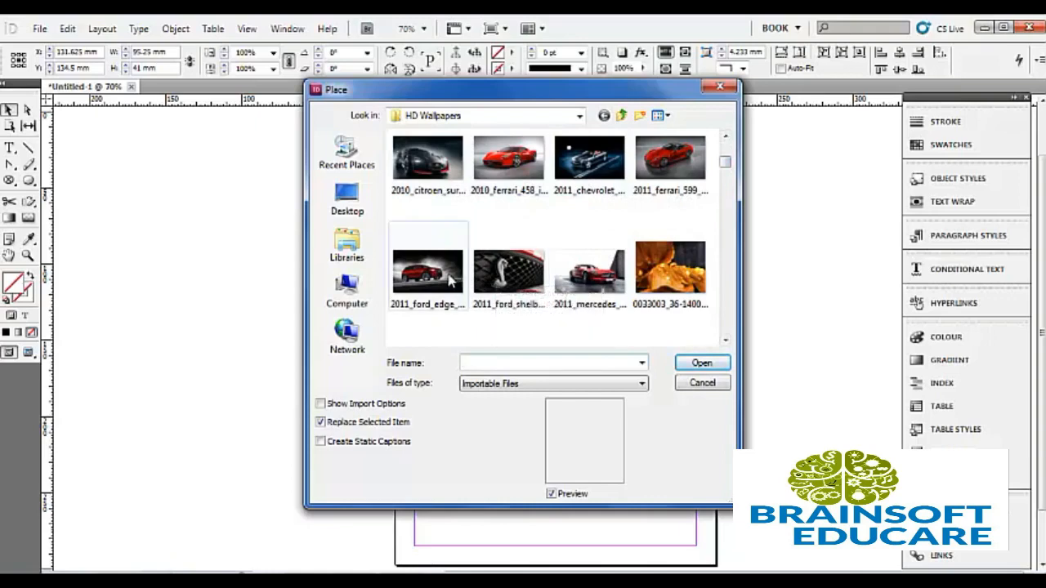
double_click(491, 168)
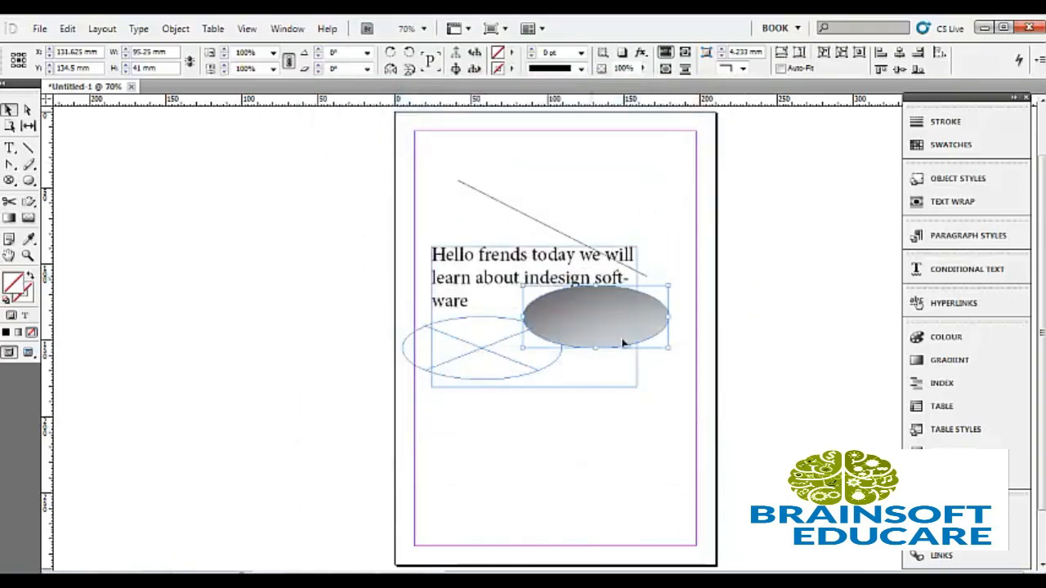
drag(596, 316, 459, 229)
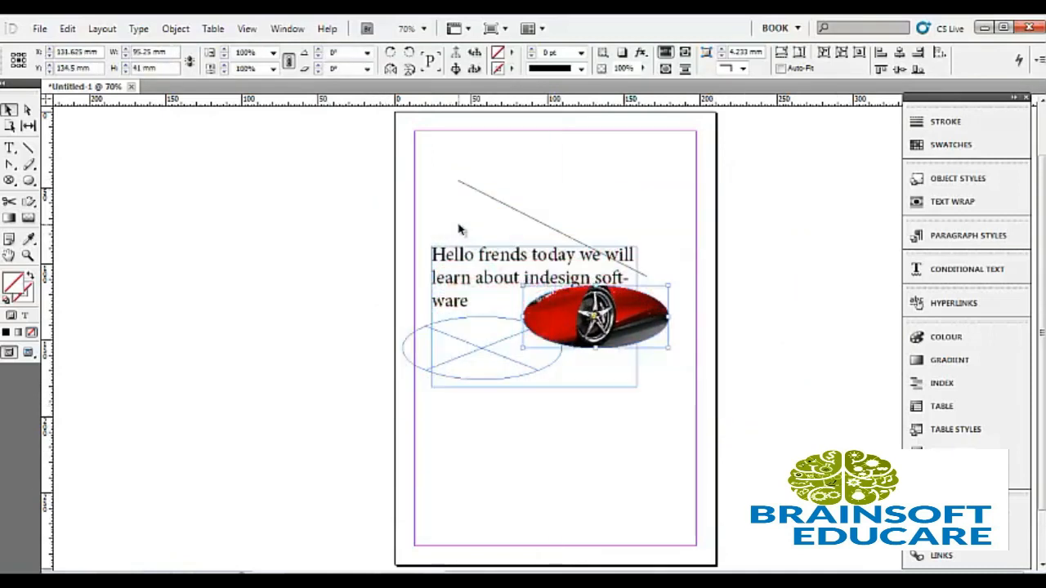
Place the wallpaper of the sail-shaped tower against a blue sky from HD Wallpapers into the left ellipse frame.
click(461, 357)
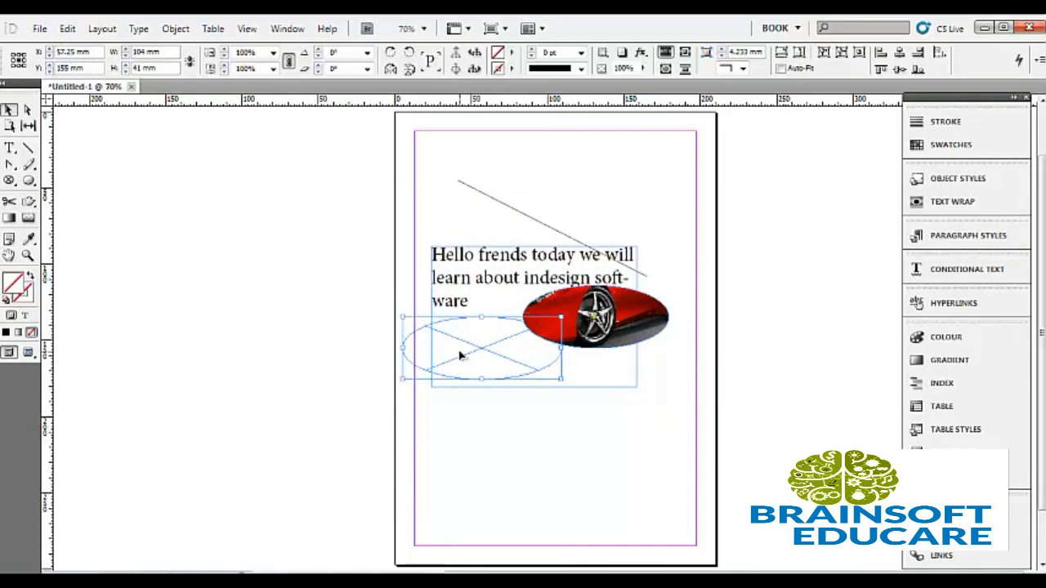
click(39, 28)
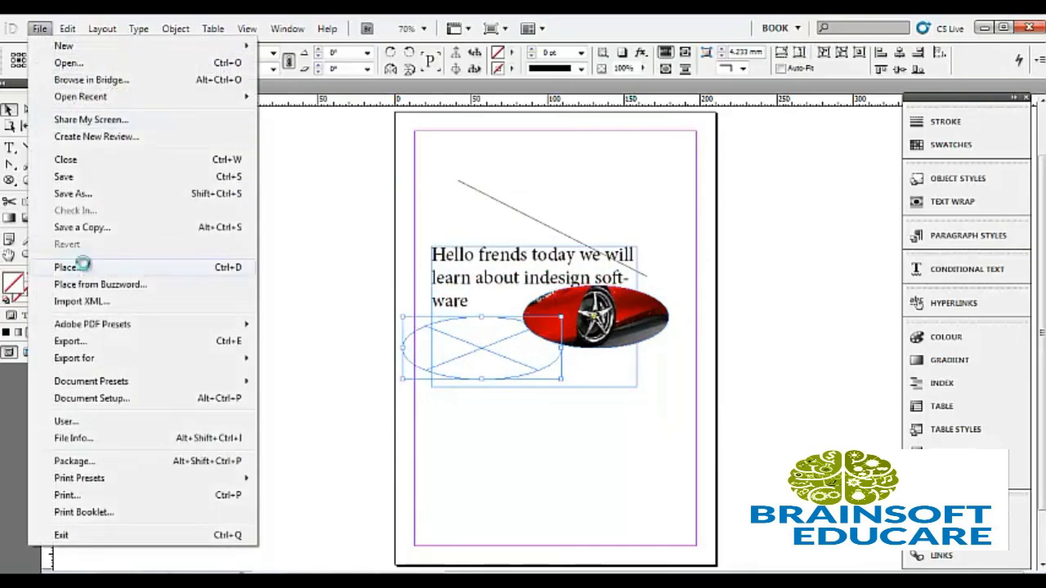
click(66, 268)
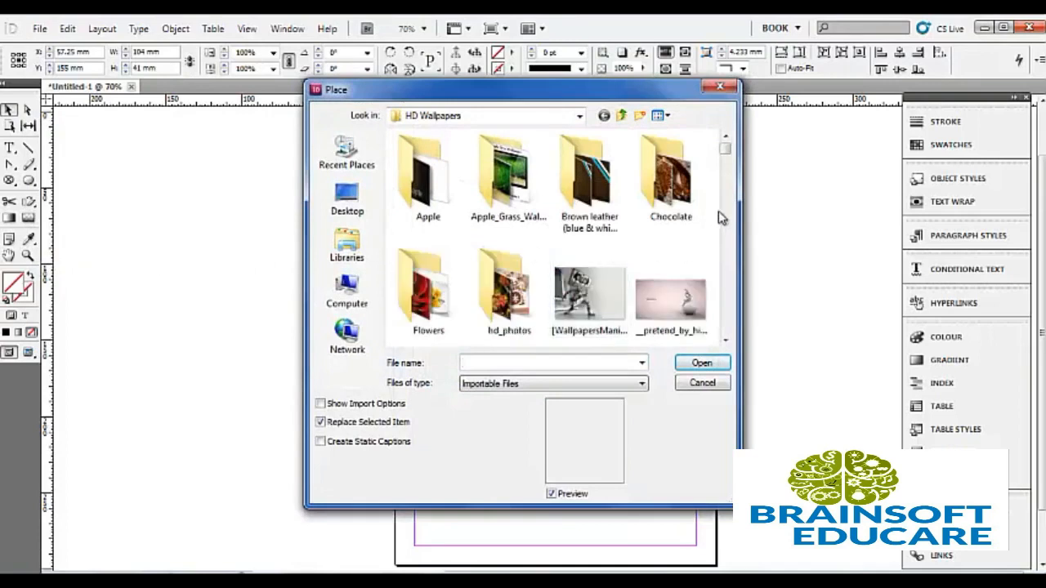
drag(730, 154, 726, 187)
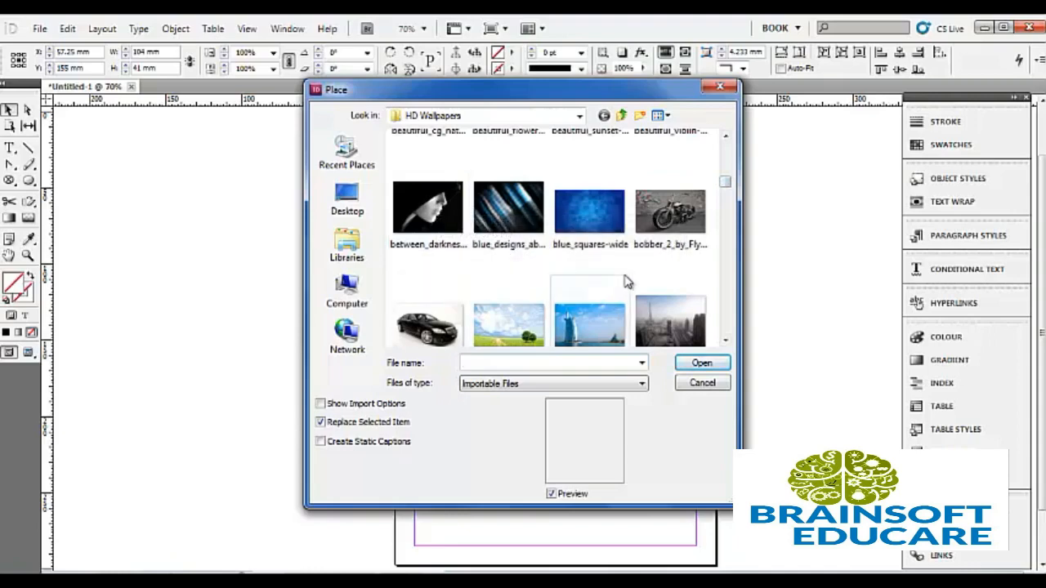
click(576, 335)
click(708, 368)
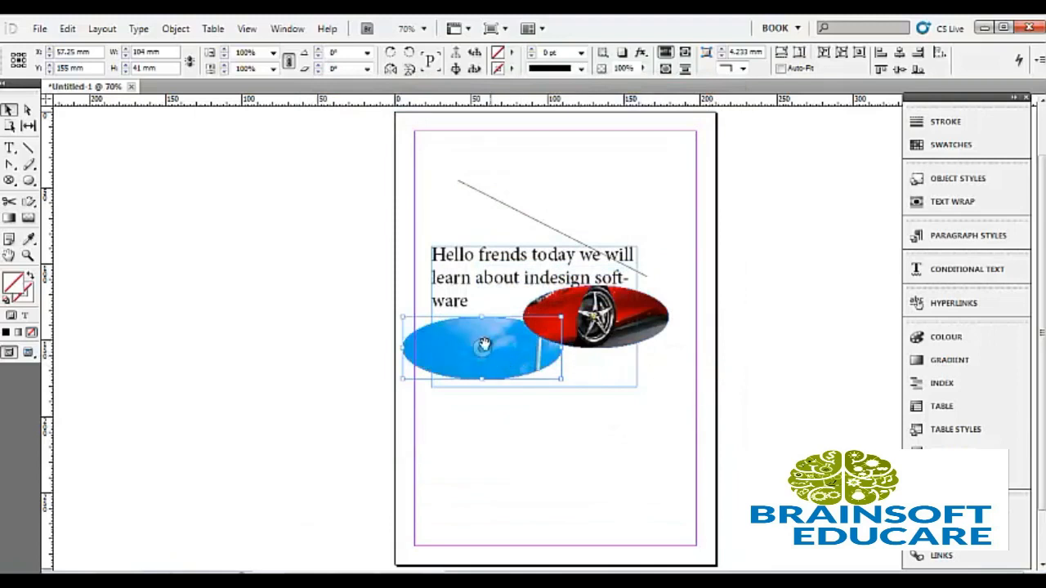
Shift the placed picture within the left ellipse frame so that the tower's facade fills the frame.
drag(479, 346, 424, 333)
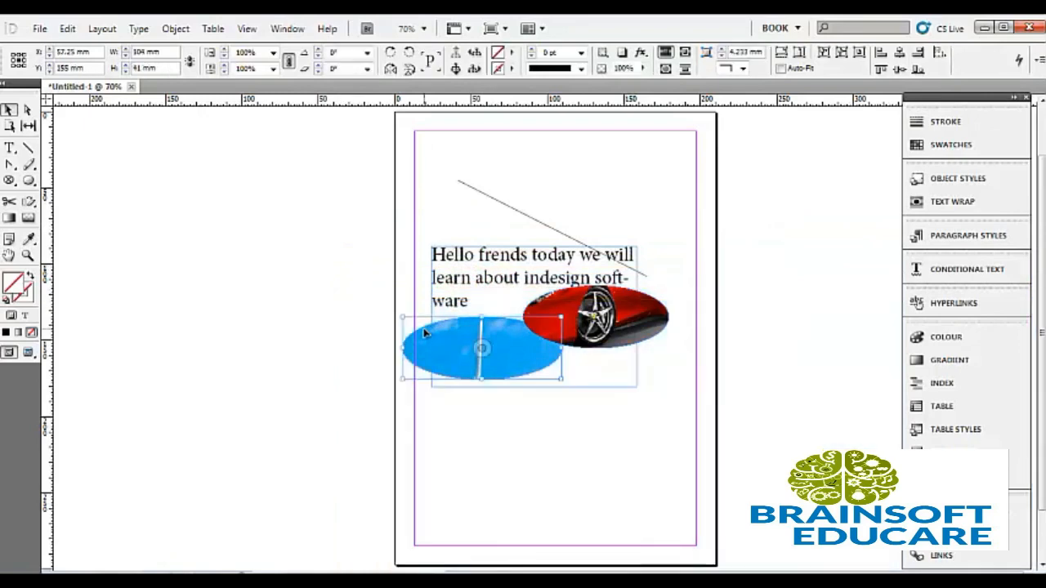
drag(482, 350, 463, 201)
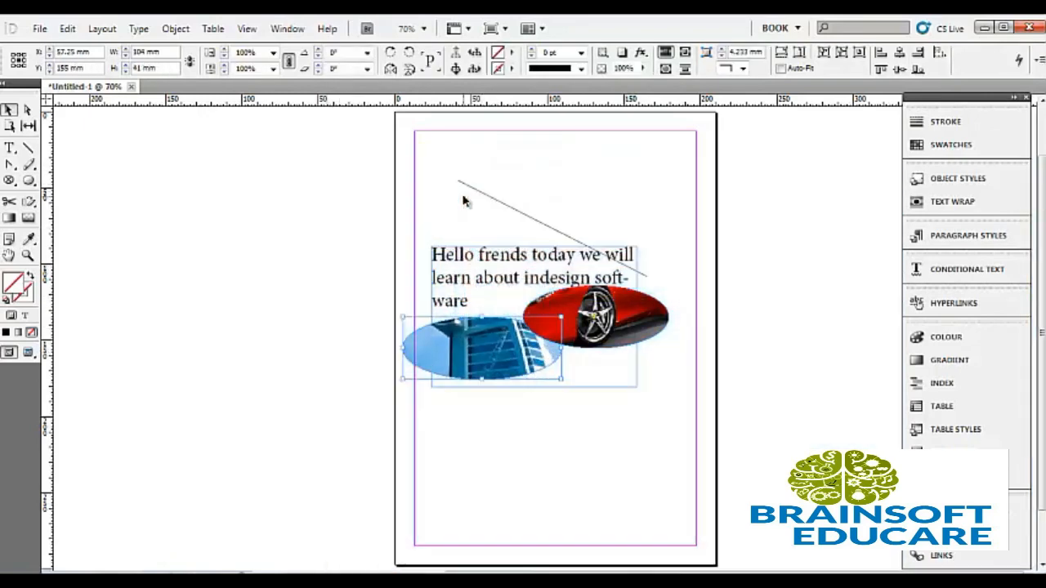
drag(484, 352, 484, 380)
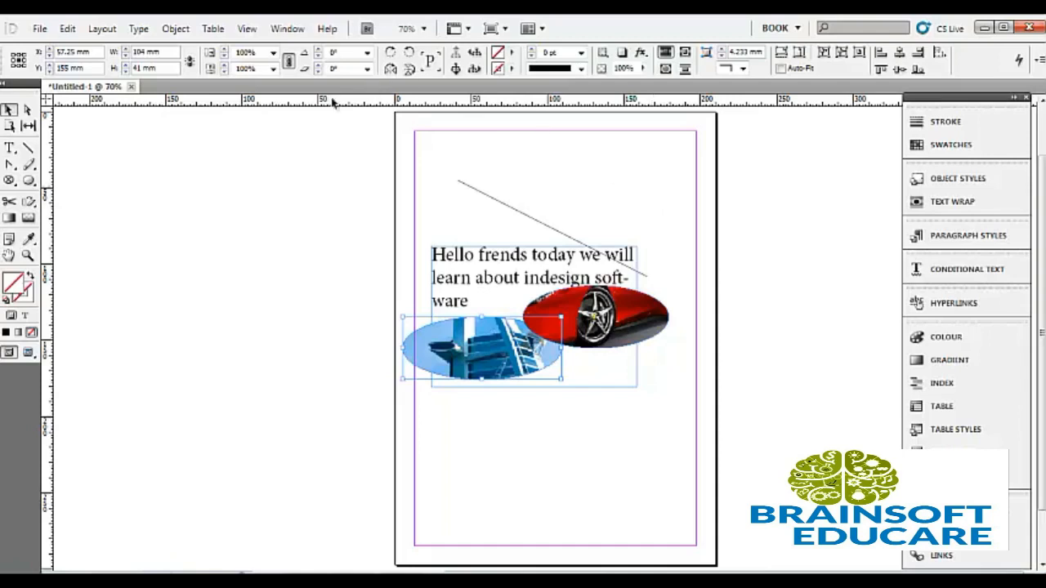
Draw a polygon frame about 69 × 38 mm over the text and place the preview image from the Apple_Grass_Wallpaper_by_NKspace folder into it.
drag(6, 184, 84, 215)
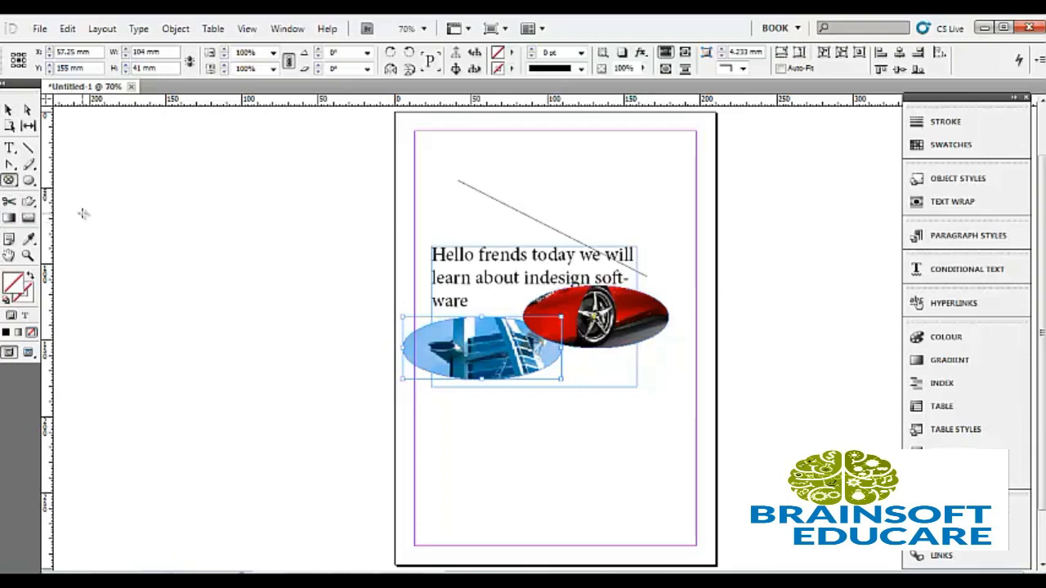
drag(451, 243, 552, 306)
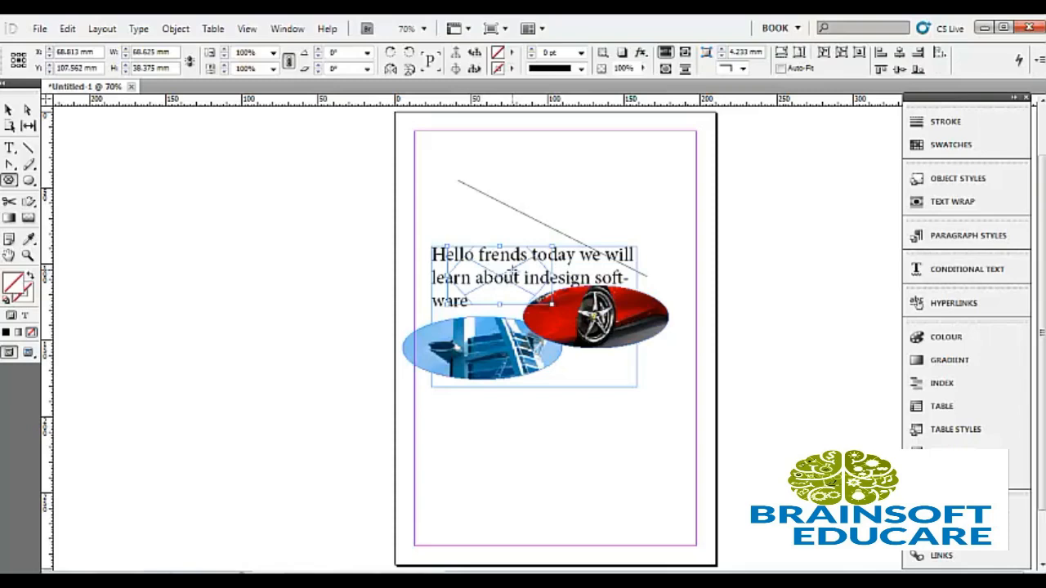
click(39, 30)
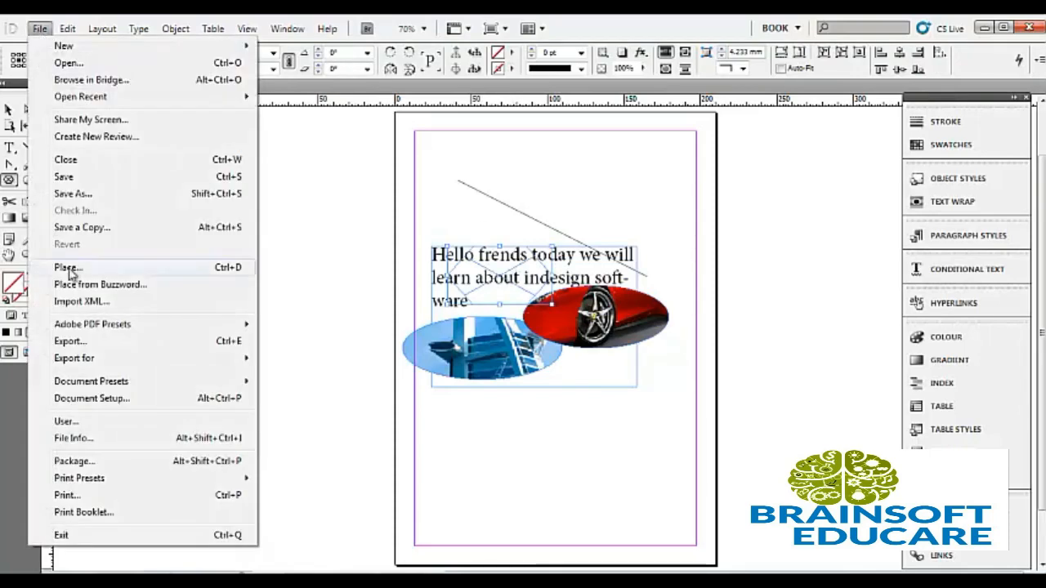
click(69, 268)
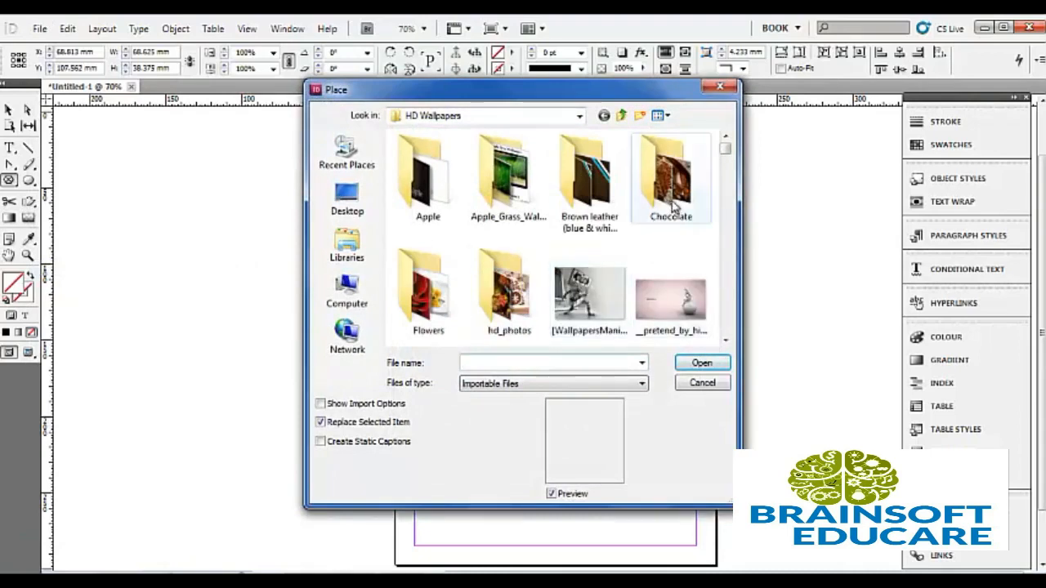
click(504, 195)
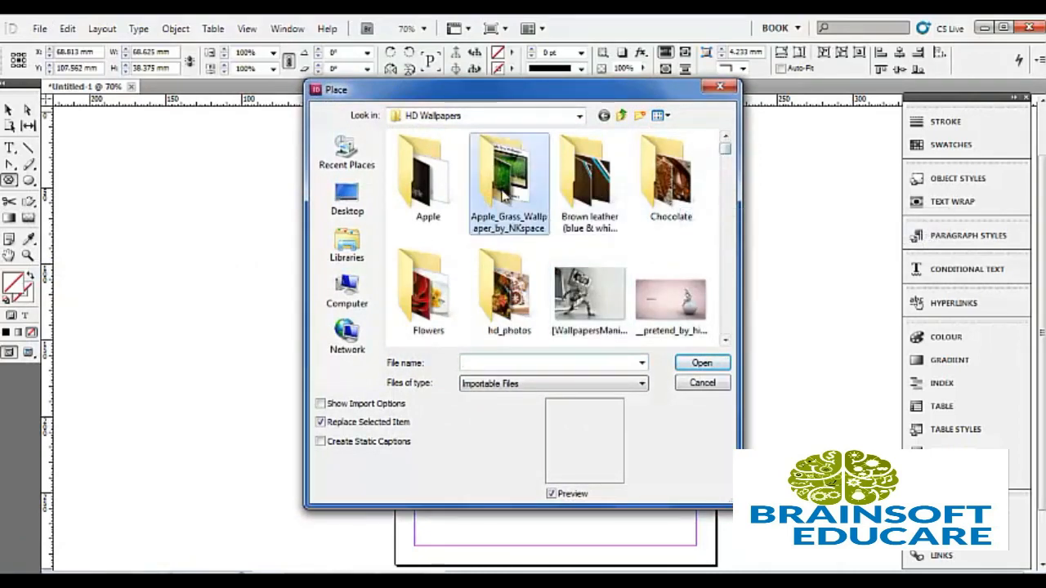
double_click(505, 195)
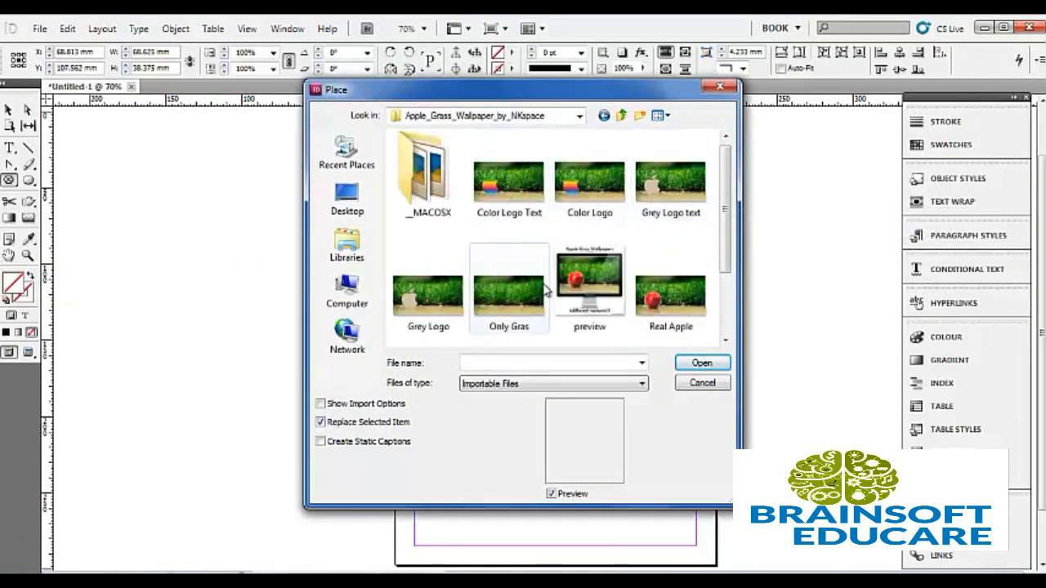
double_click(618, 285)
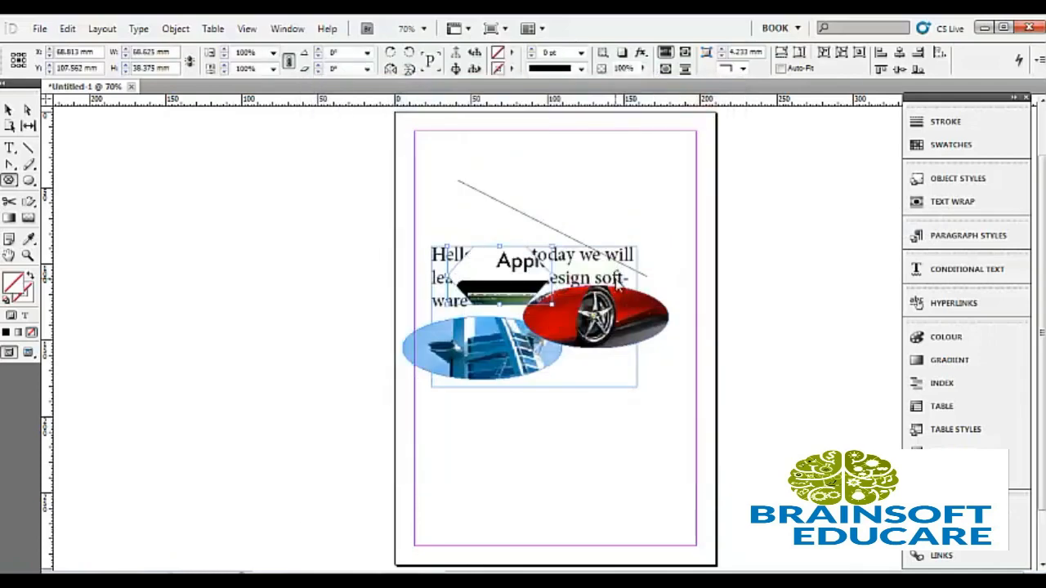
Draw a polygon frame about 85 × 83 mm on the page below the ellipse with the red car.
drag(505, 291, 499, 254)
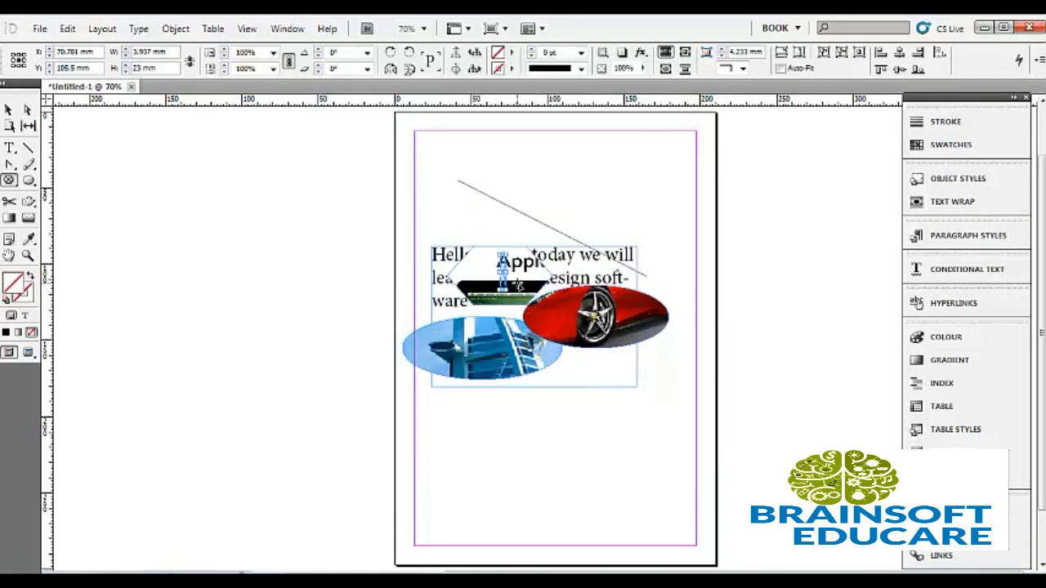
key(ctrl+z)
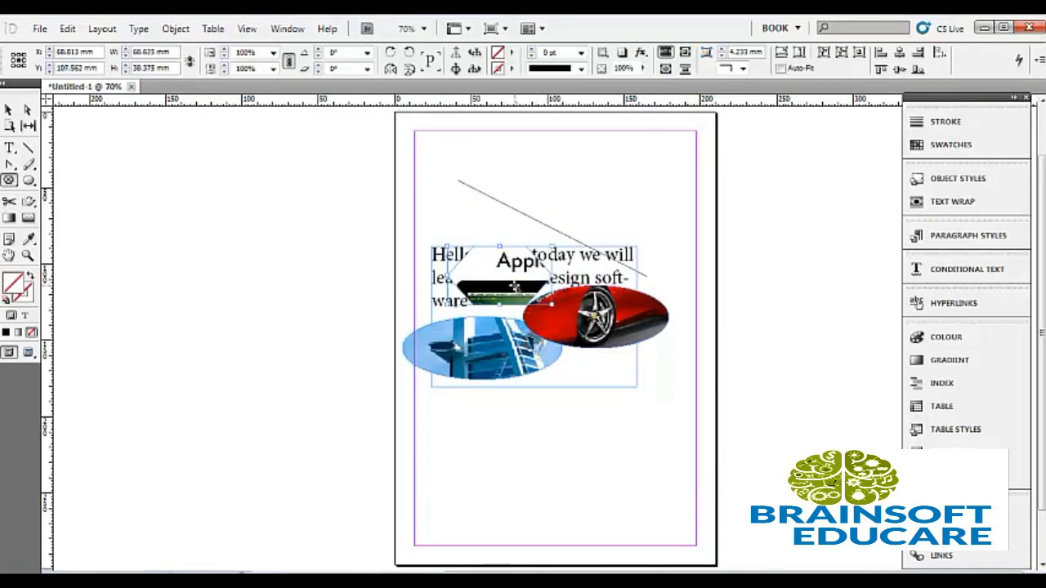
mouse_move(563, 371)
mouse_down()
mouse_move(709, 522)
mouse_move(692, 497)
mouse_up()
key(ctrl+d)
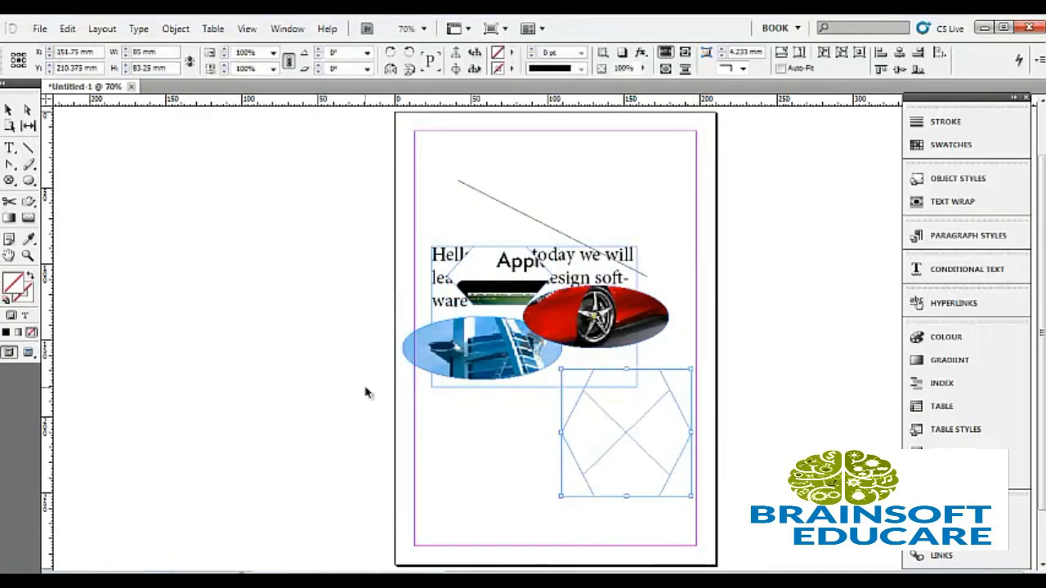
click(39, 29)
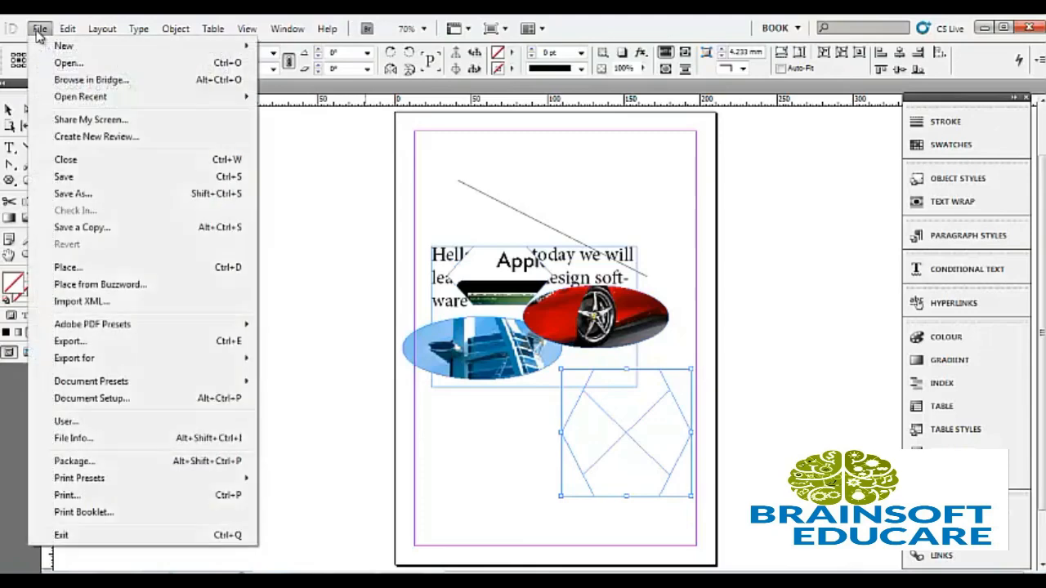
click(70, 270)
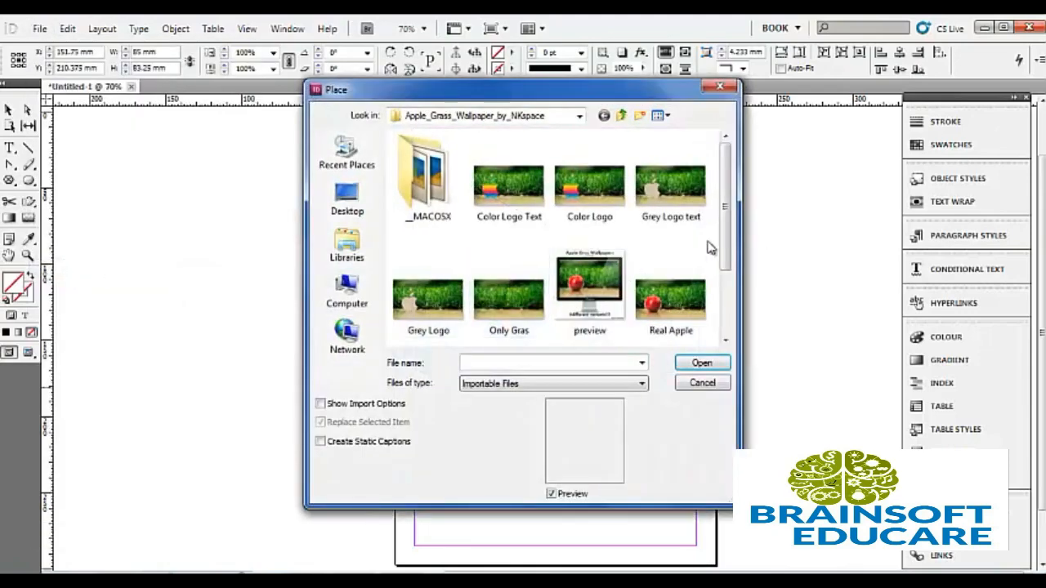
click(621, 116)
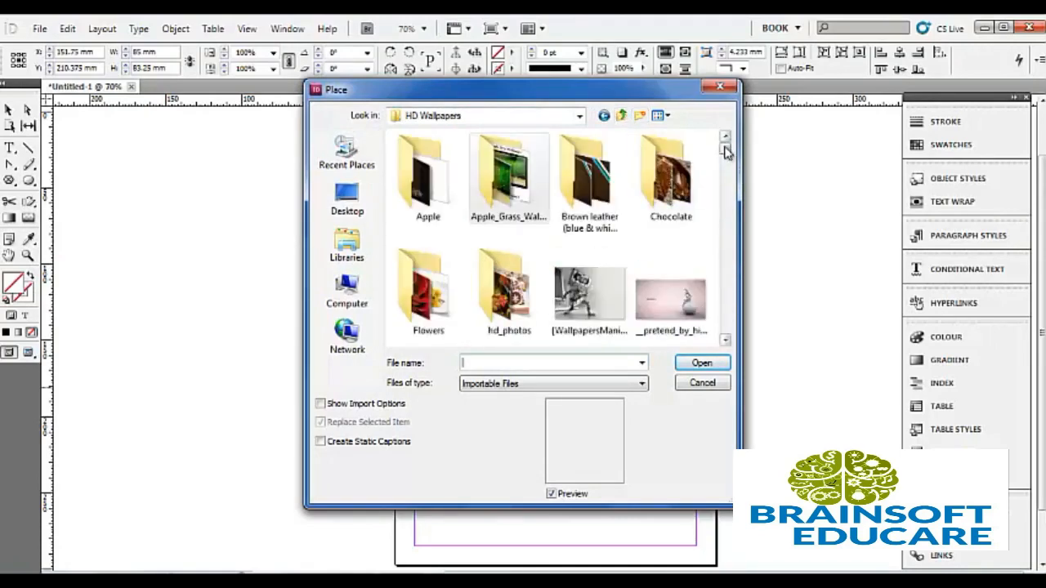
drag(725, 153, 725, 171)
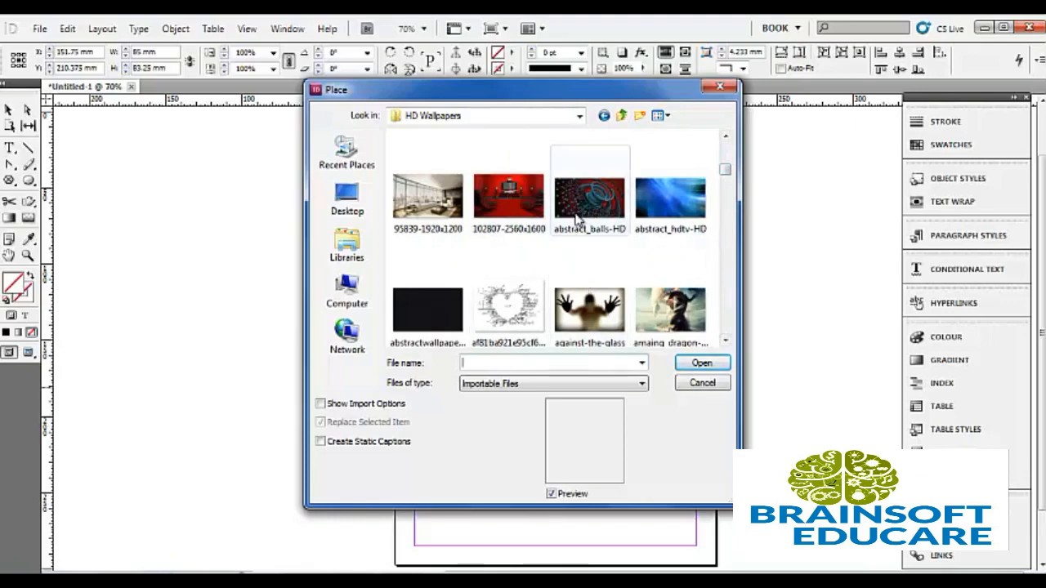
double_click(527, 211)
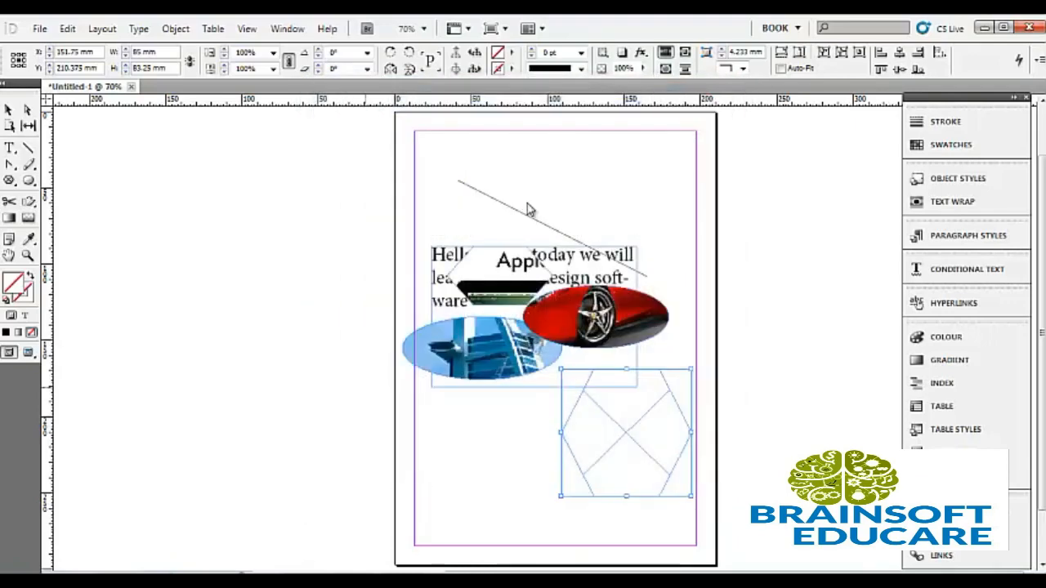
click(592, 411)
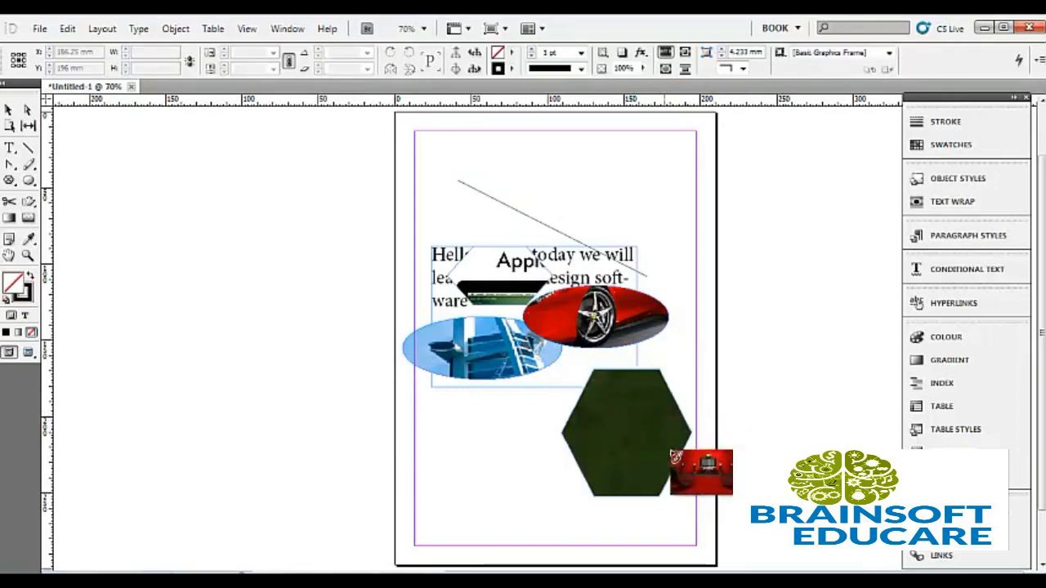
click(589, 404)
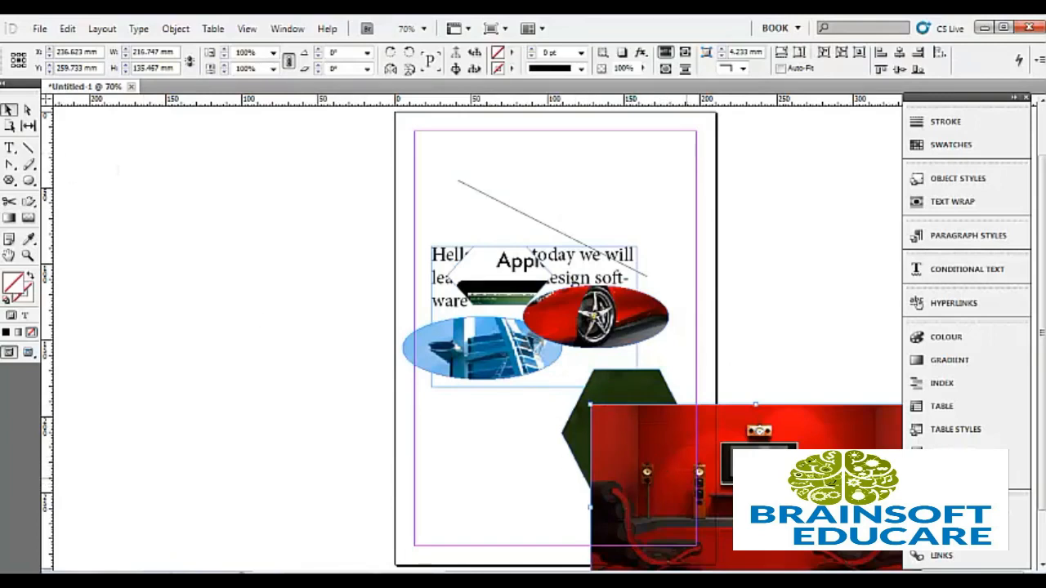
Shift the red room picture within its frame, enlarge the frame to about 328 × 223 mm to reveal the whole room, and move it slightly left.
drag(761, 498, 623, 448)
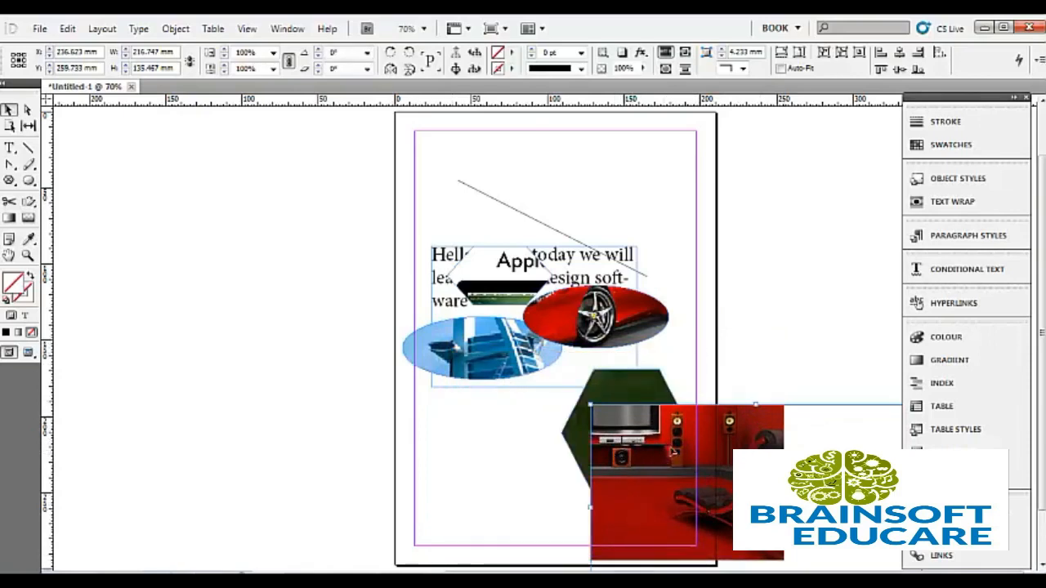
scroll(555, 327, down, 2)
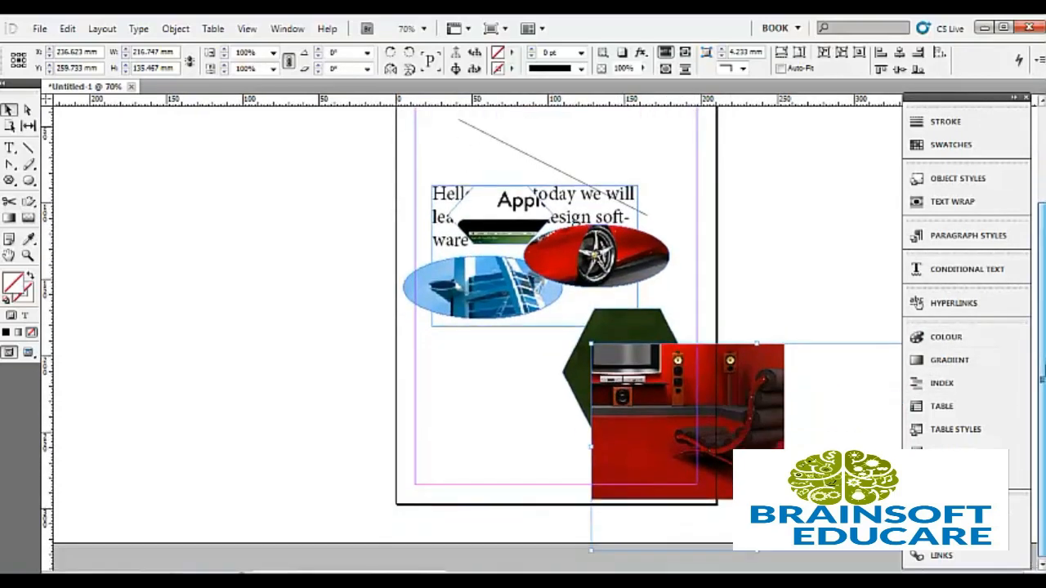
drag(589, 349, 421, 209)
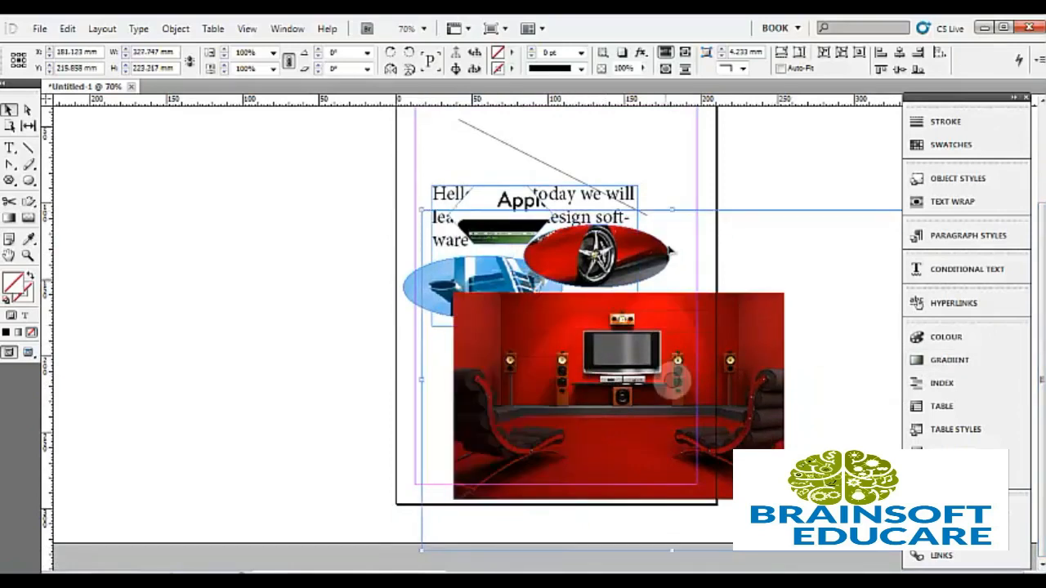
mouse_move(671, 217)
mouse_down()
mouse_move(653, 337)
mouse_move(588, 240)
mouse_move(641, 214)
mouse_move(663, 218)
mouse_up()
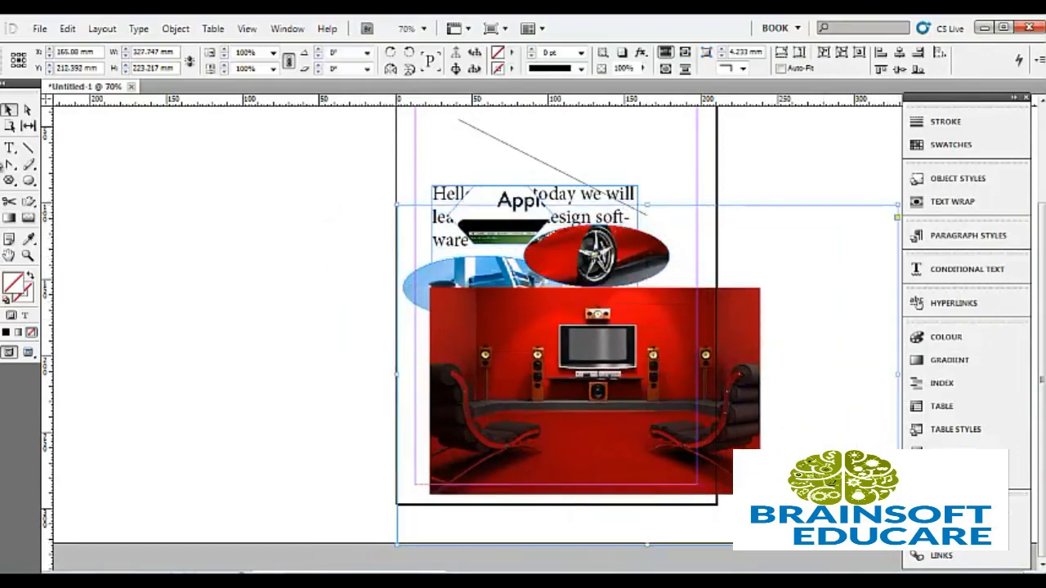
Draw a polygon frame about 118 × 45 mm over the red room's television and place the [WallpapersMania.nnm.ru]_vol141-021 picture into it.
click(8, 179)
drag(519, 314, 701, 384)
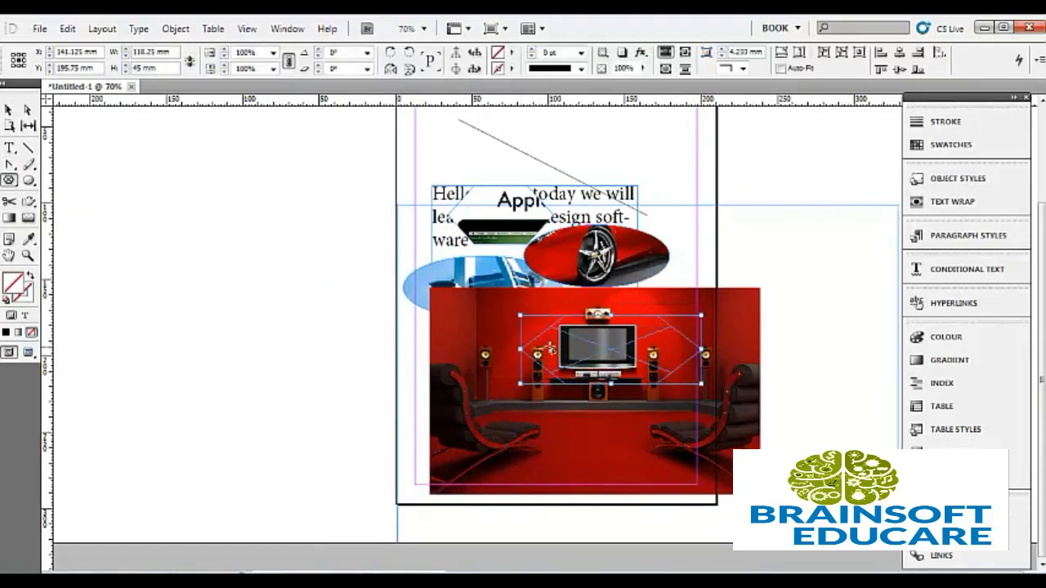
click(39, 29)
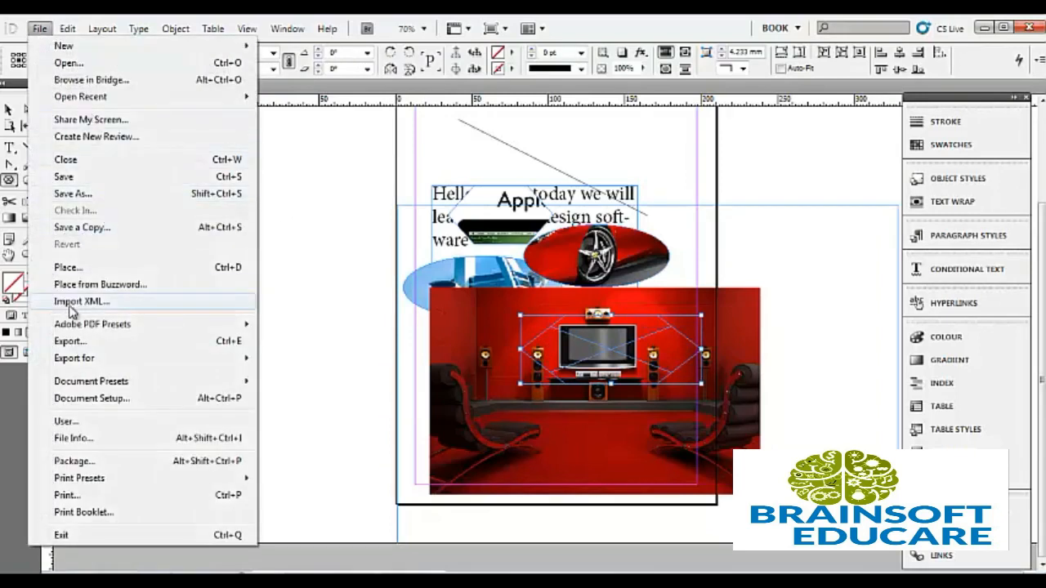
click(75, 268)
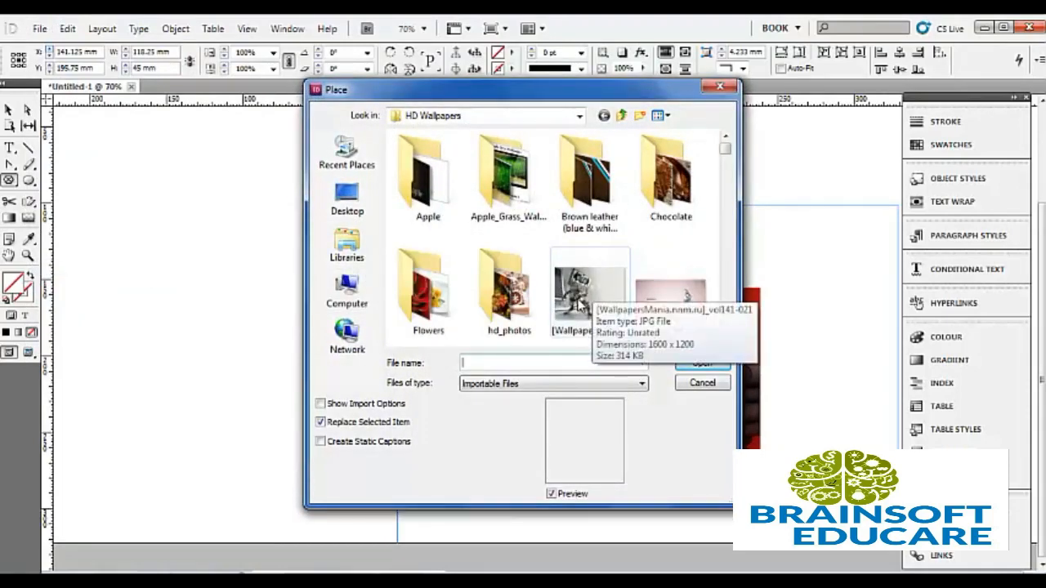
click(577, 304)
double_click(578, 304)
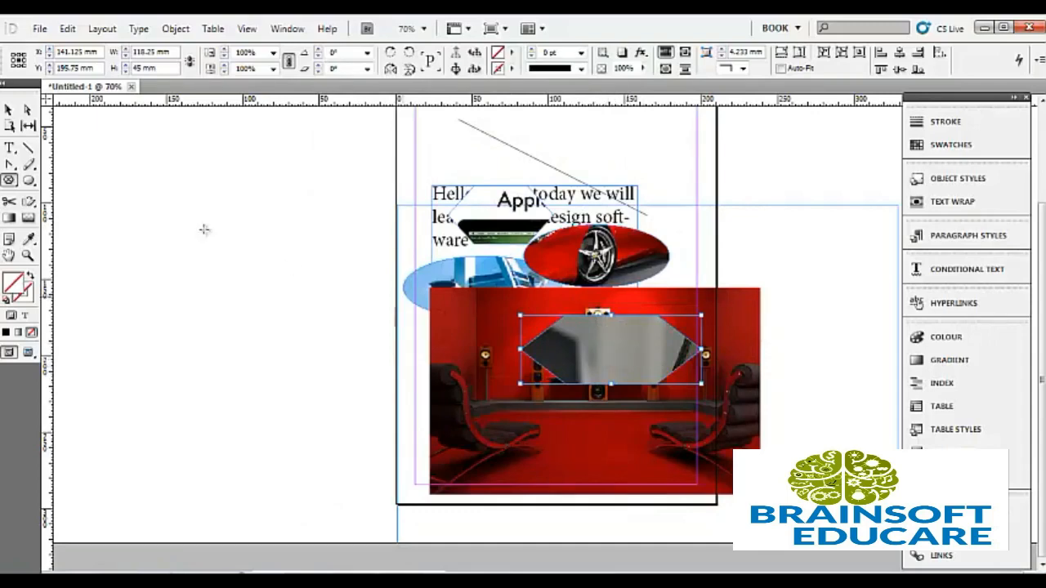
Shift the black-and-white picture up and left within the polygon frame so its detailed central part fills the shape.
click(8, 109)
drag(612, 353, 494, 305)
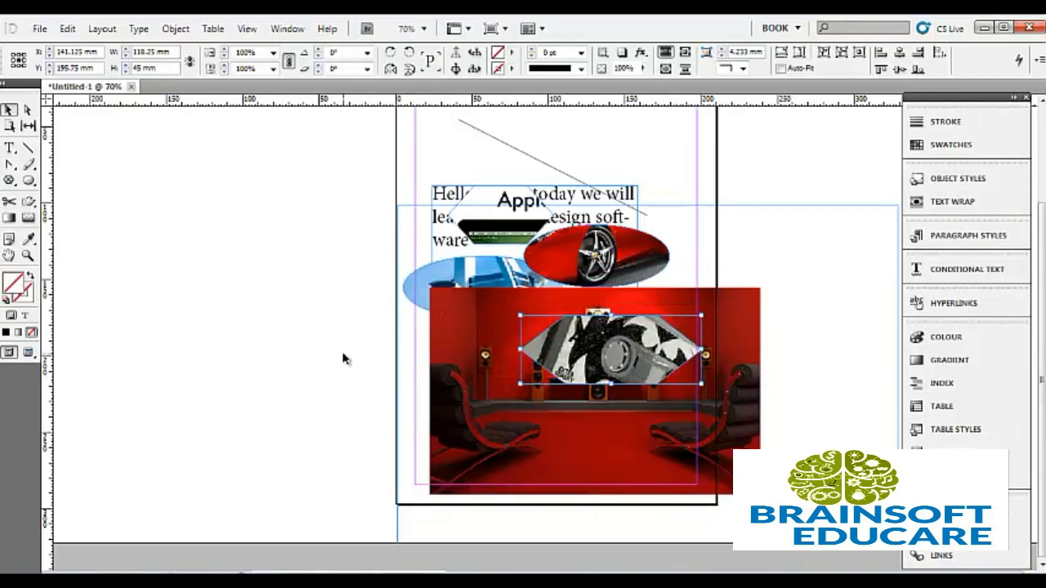
Switch to the Rectangle tool and undo all placed pictures, polygon frames and ellipse frames, back to only the text frame and diagonal line.
click(29, 180)
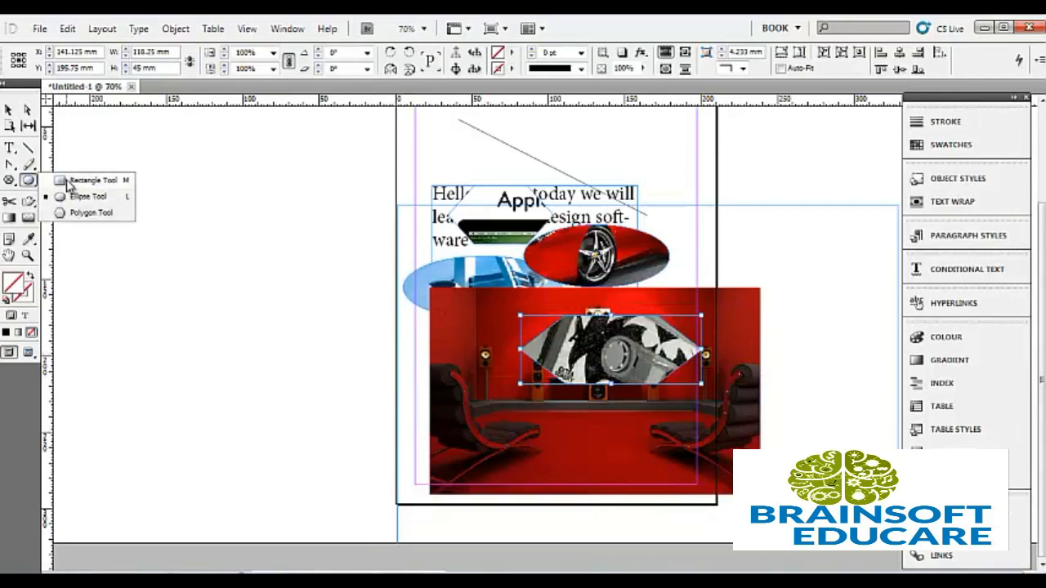
click(68, 181)
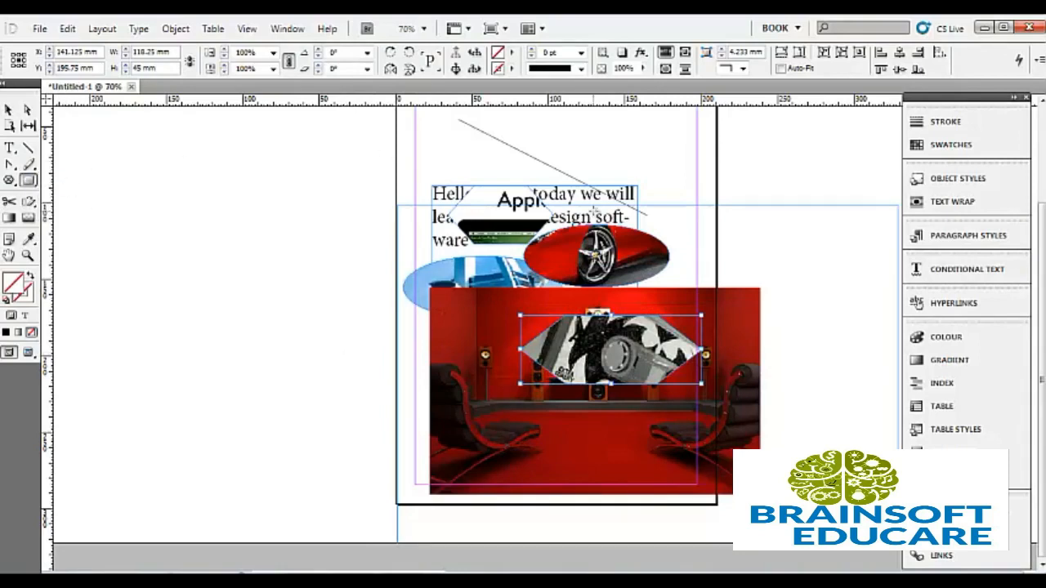
key(ctrl+z)
key(ctrl+z)
key(ctrl+z)
key(ctrl+z)
key(ctrl+z)
key(ctrl+z)
key(ctrl+z)
key(ctrl+z)
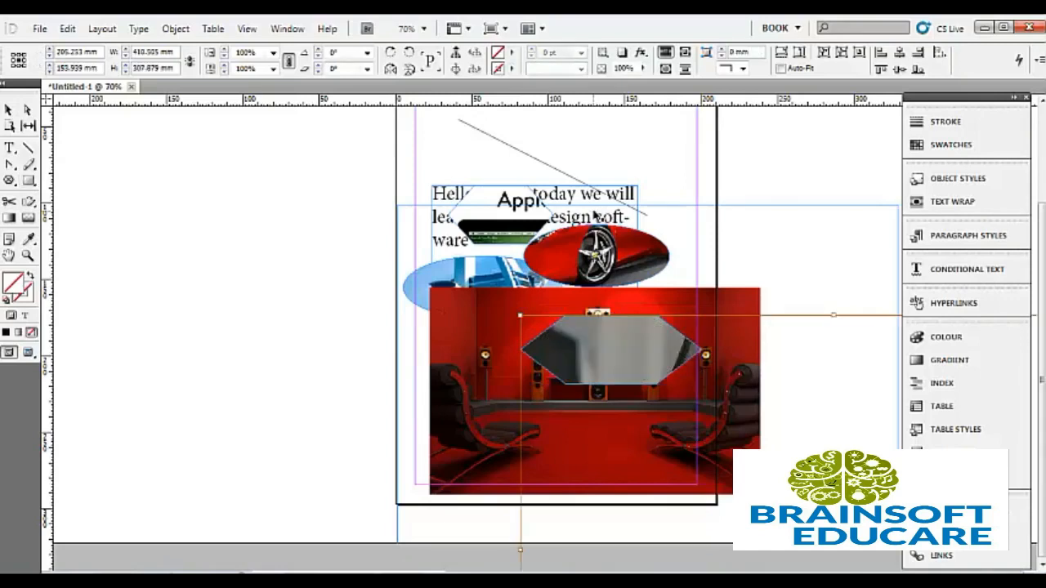
key(ctrl+z)
key(ctrl+z)
key(ctrl+z)
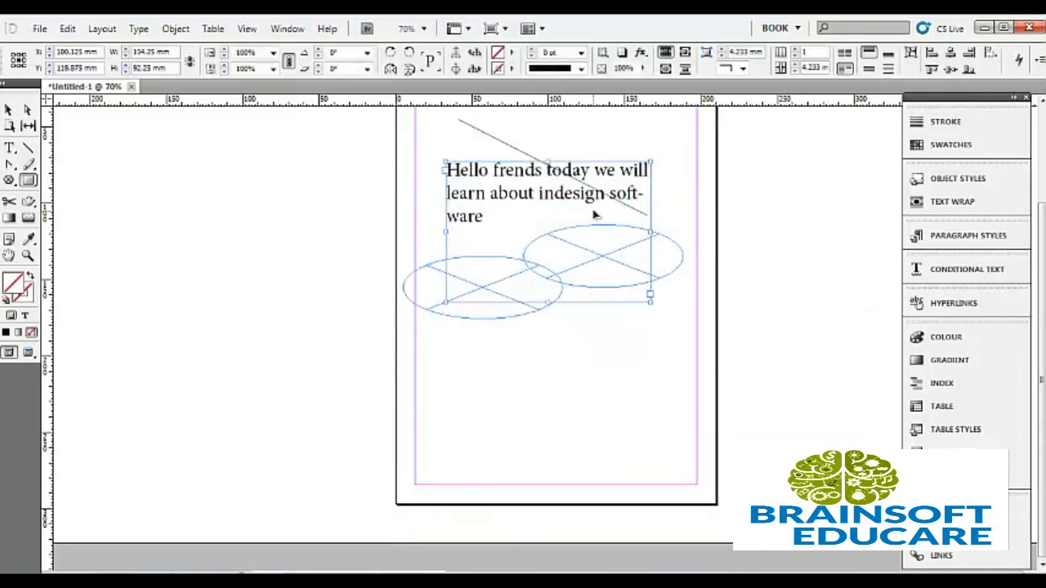
key(ctrl+z)
key(ctrl+z)
key(ctrl+z)
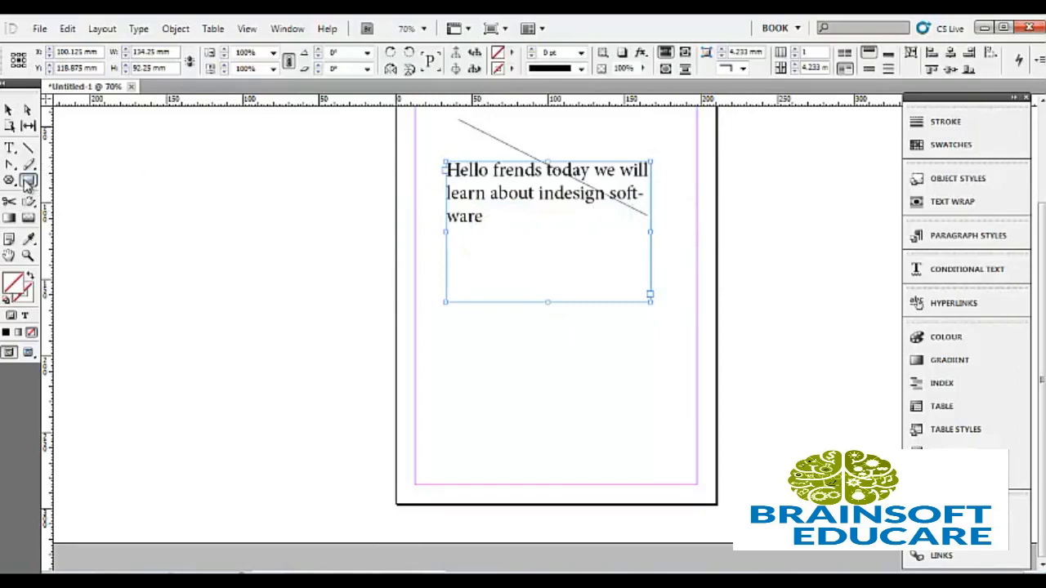
Draw two overlapping rectangles below the text frame, one about 145 × 78 mm and one about 83 × 60 mm.
drag(442, 321, 664, 441)
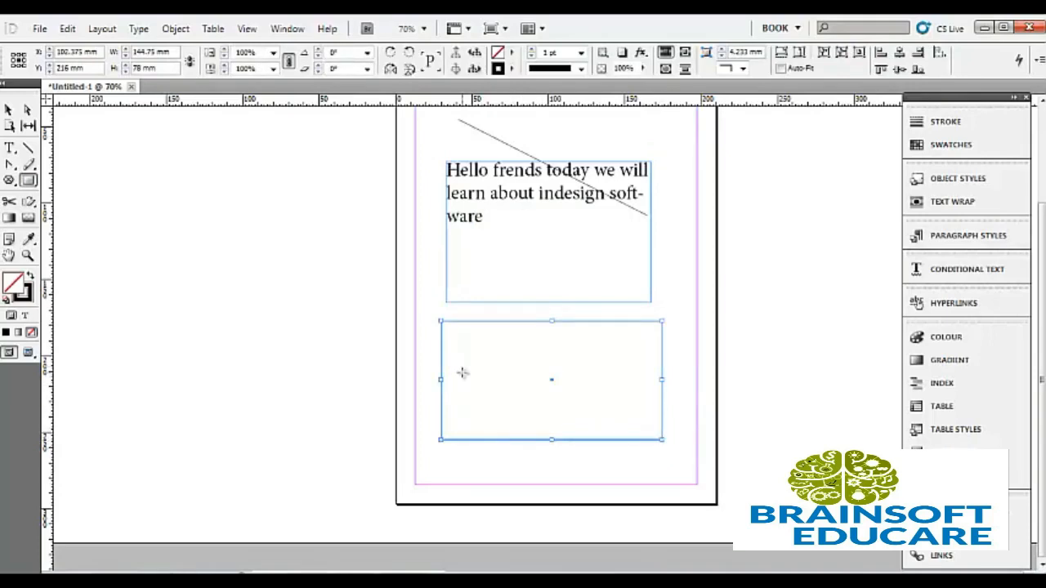
drag(496, 394, 623, 485)
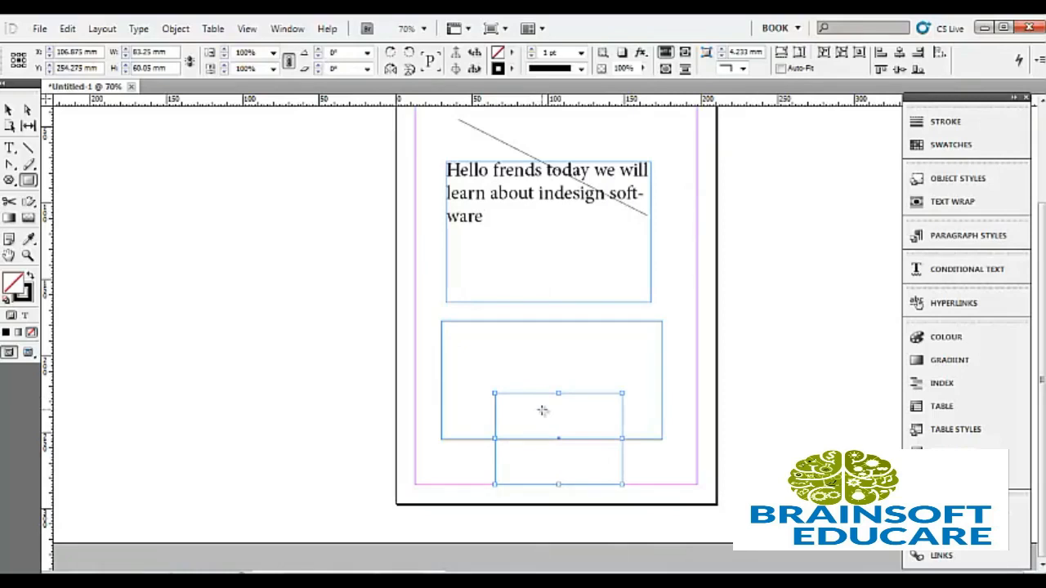
Undo both rectangles and the enlargement of the text in the text frame.
key(ctrl+z)
key(ctrl+z)
key(ctrl+z)
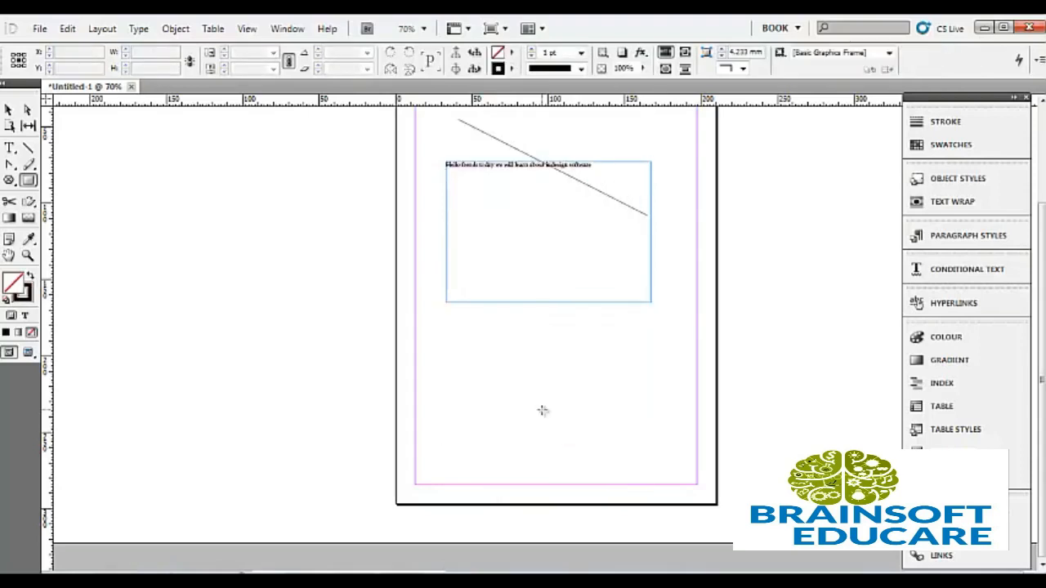
Draw a large ellipse about 159 × 102 mm below the text frame, with ear-like ellipses about 65 × 47 mm and 43 × 49 mm overlapping its upper sides.
click(29, 183)
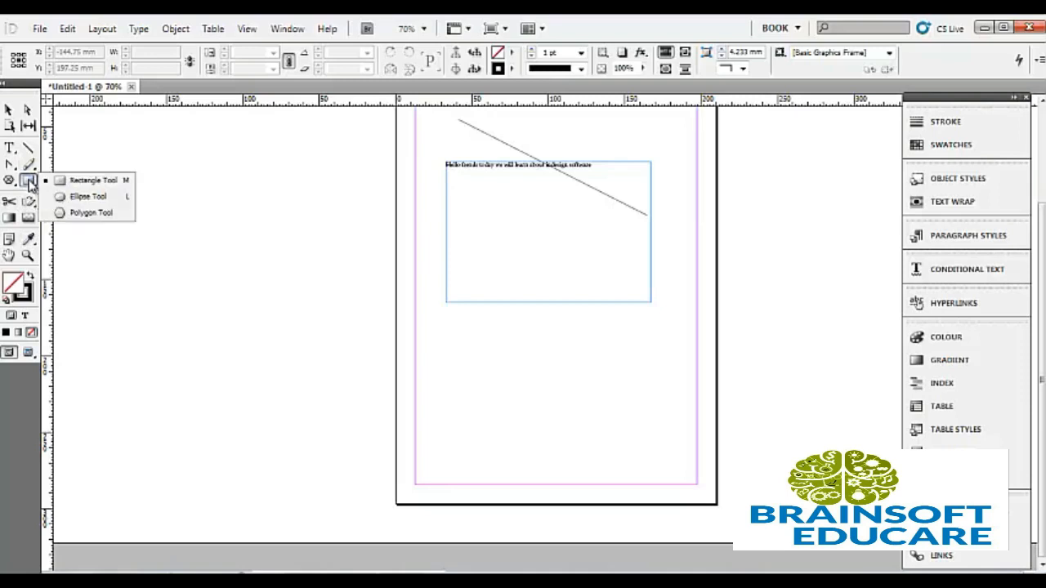
click(78, 200)
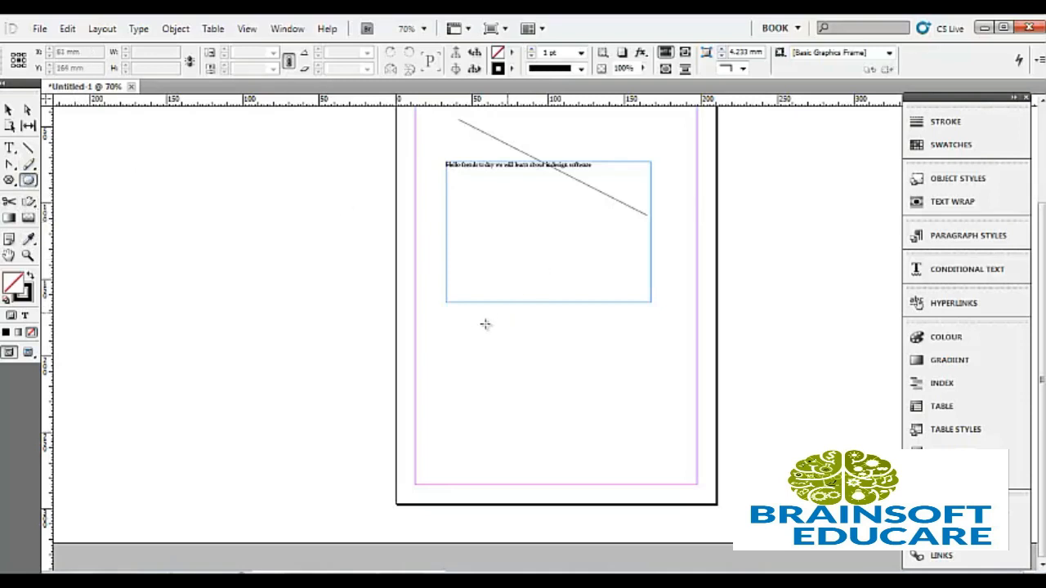
drag(434, 322, 678, 476)
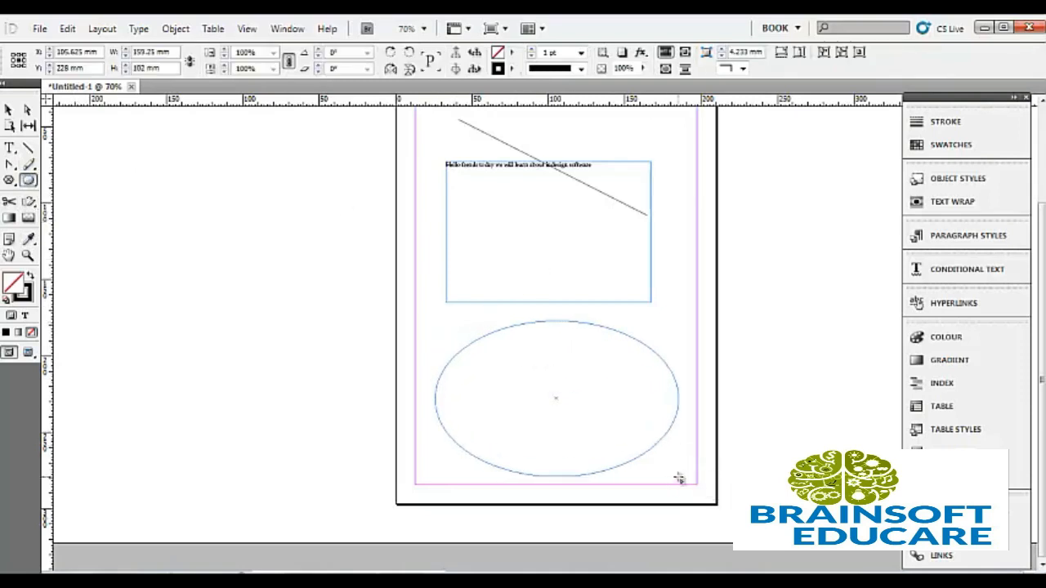
mouse_move(599, 308)
mouse_down()
mouse_move(605, 327)
mouse_move(701, 366)
mouse_move(701, 384)
mouse_up()
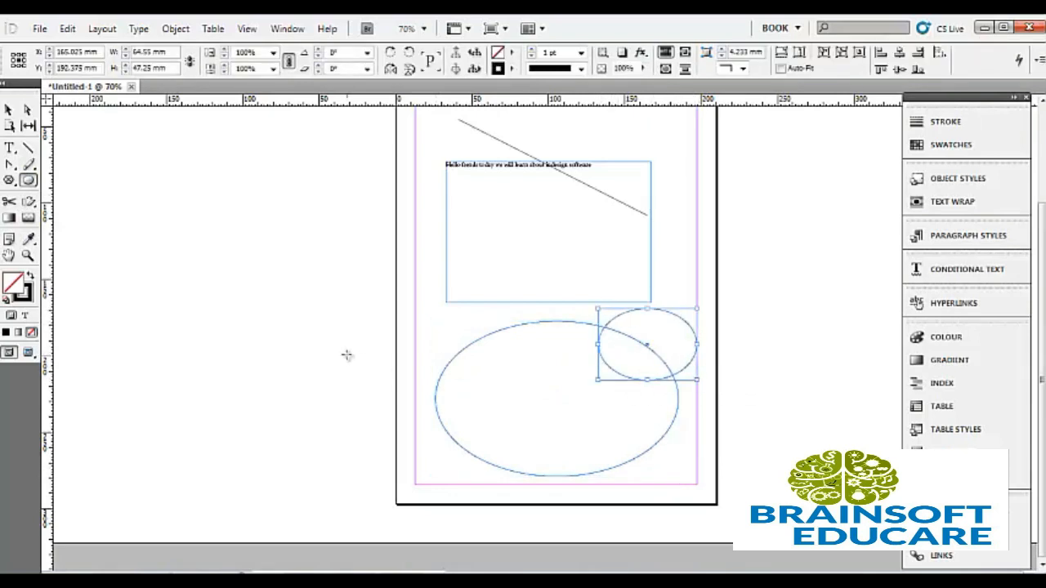
drag(420, 329, 487, 406)
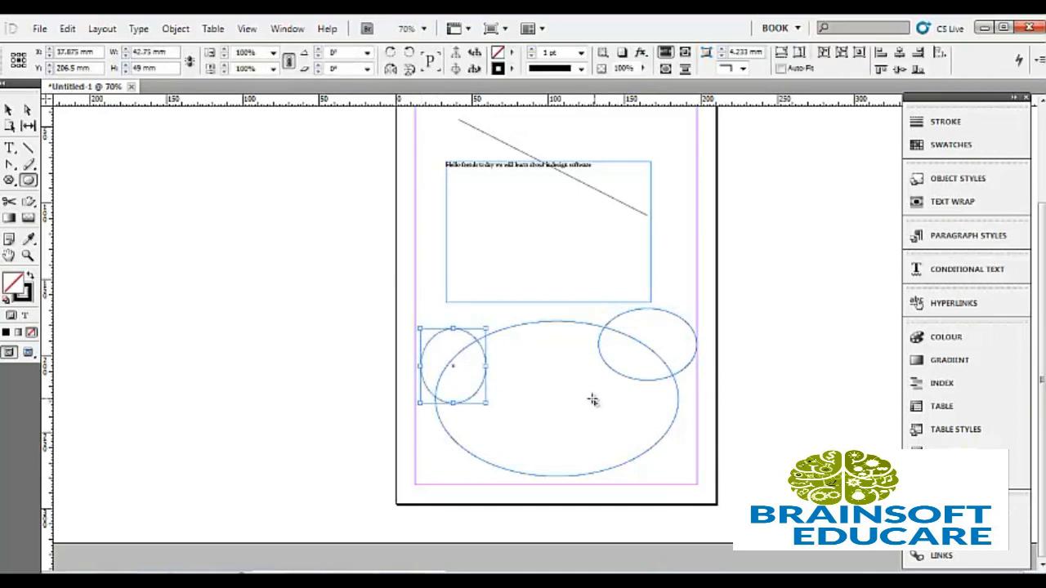
Draw a flat mouth ellipse about 74.5 × 10.5 mm and a narrow upright nose ellipse about 8 × 44 mm inside the large ellipse.
drag(509, 422, 624, 439)
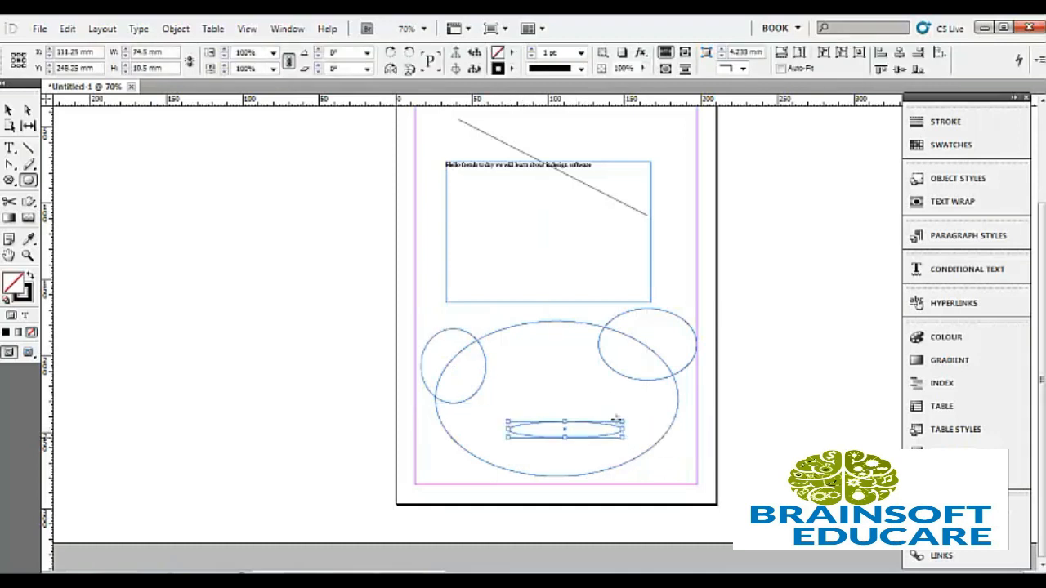
drag(555, 356, 562, 423)
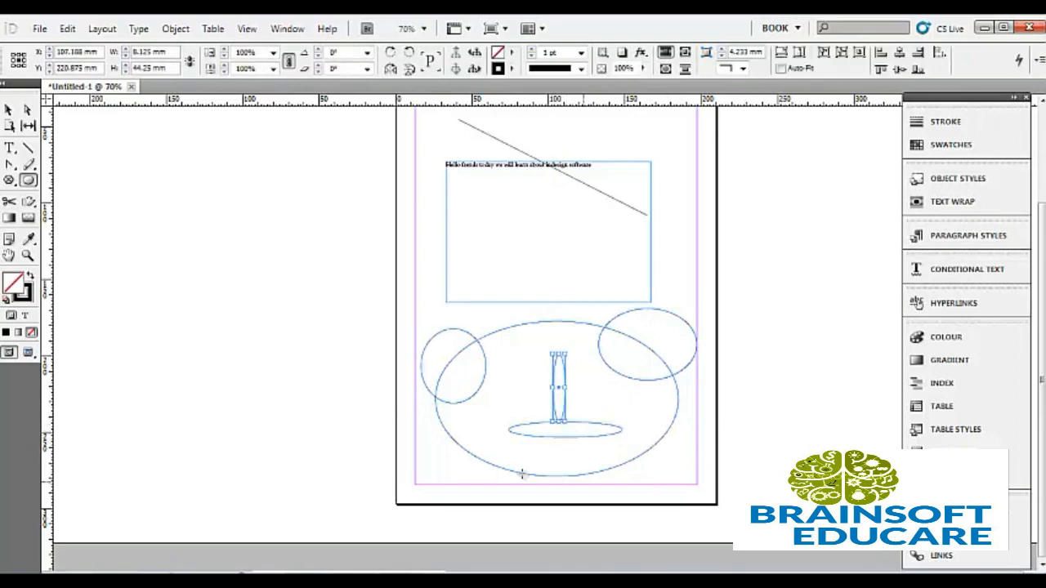
Draw a wide ellipse beneath the head across the page's lower edge and a smaller ellipse on each side, the right one about 32 × 21 mm.
drag(491, 467, 628, 539)
drag(434, 471, 500, 510)
drag(664, 466, 614, 498)
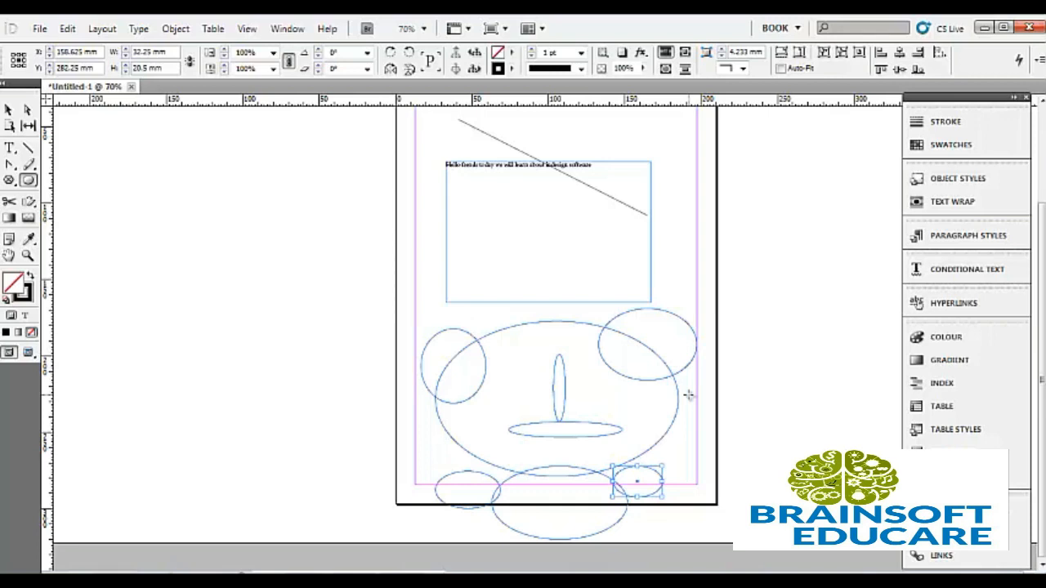
Undo all the ellipses drawn below the text frame.
key(ctrl+z)
key(ctrl+z)
key(ctrl+z)
key(ctrl+z)
key(ctrl+z)
key(ctrl+z)
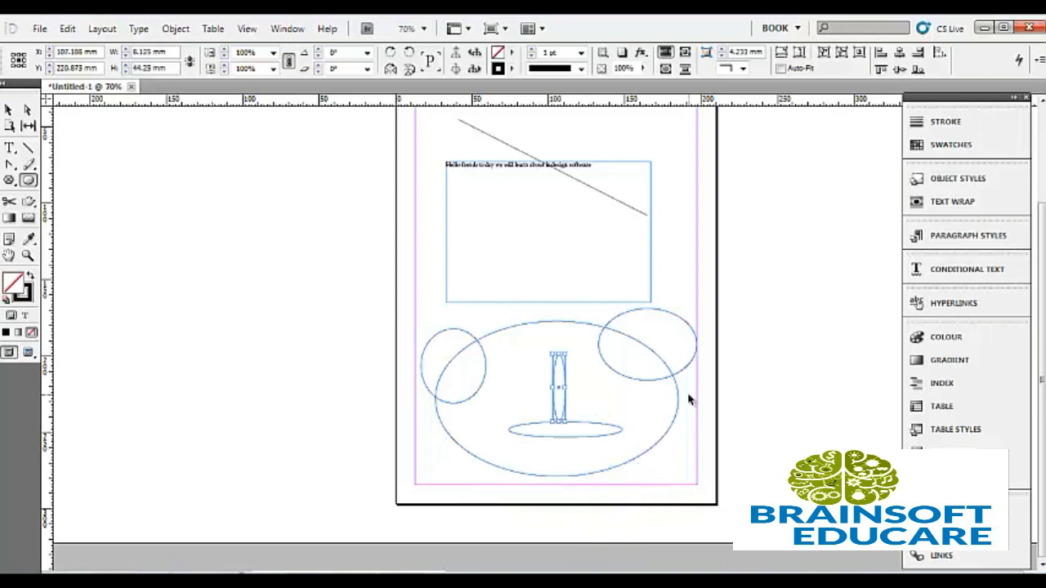
key(ctrl+z)
key(ctrl+z)
key(ctrl+z)
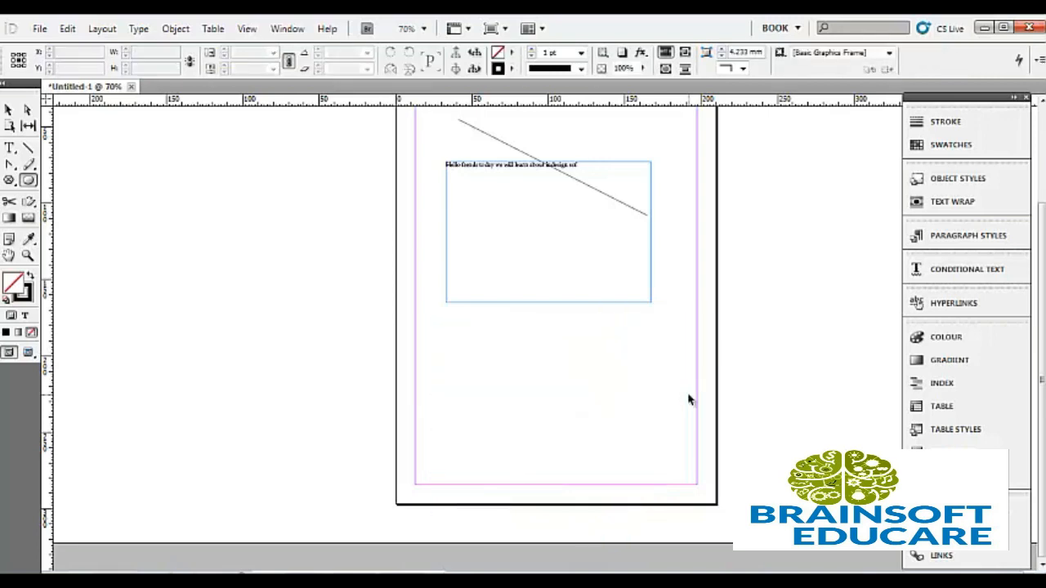
Undo the typing of the sentence in the text frame, leaving the frame empty.
key(ctrl+z)
key(ctrl+z)
key(ctrl+z)
key(ctrl+z)
key(ctrl+z)
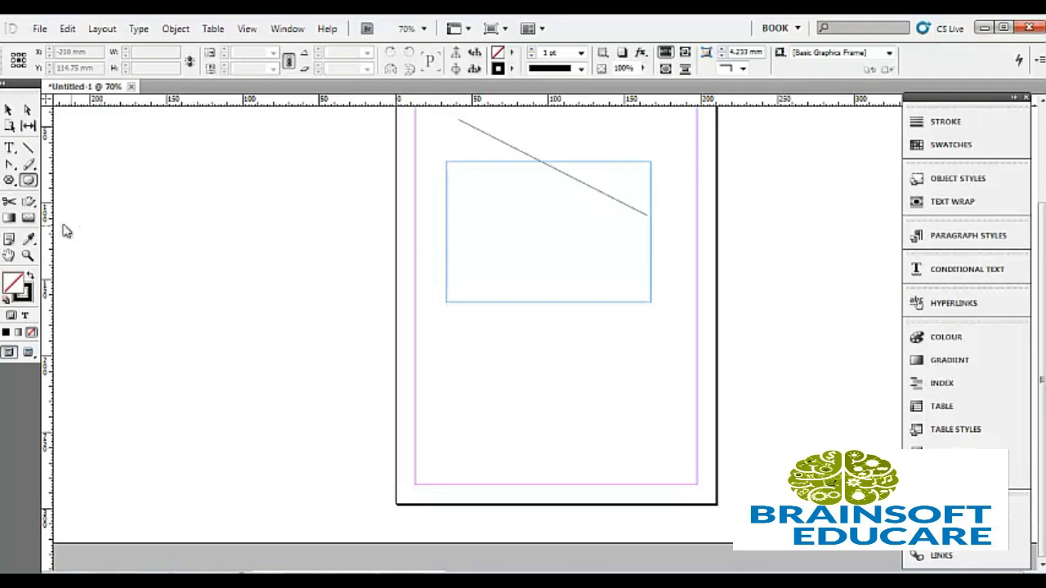
Draw a hexagon about 144 × 63 mm below the text frame with the Polygon tool, plus two smaller hexagons overlapping its lower corners, the right one about 72 × 38 mm.
click(25, 183)
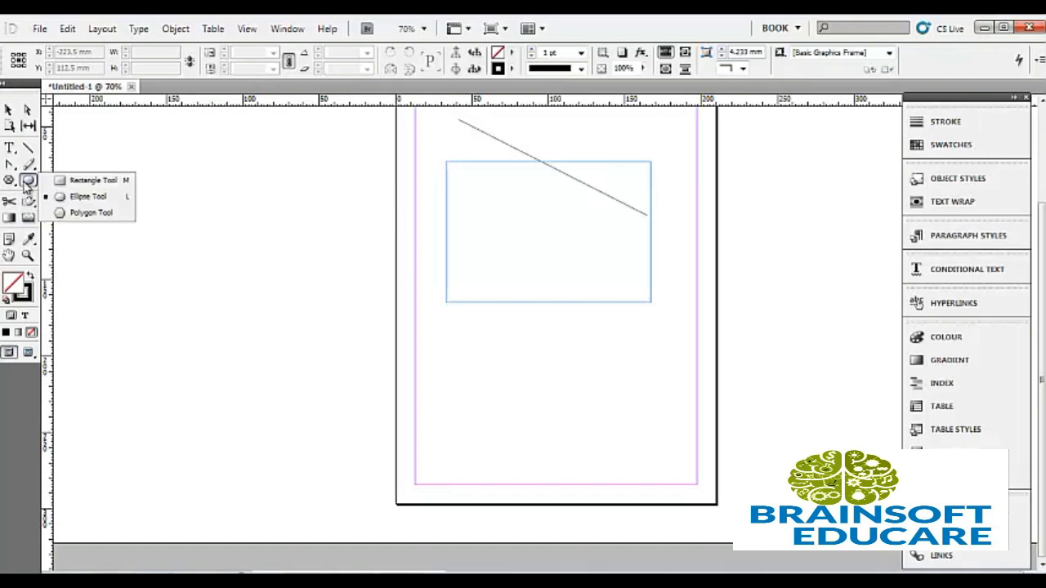
click(81, 215)
drag(445, 319, 665, 416)
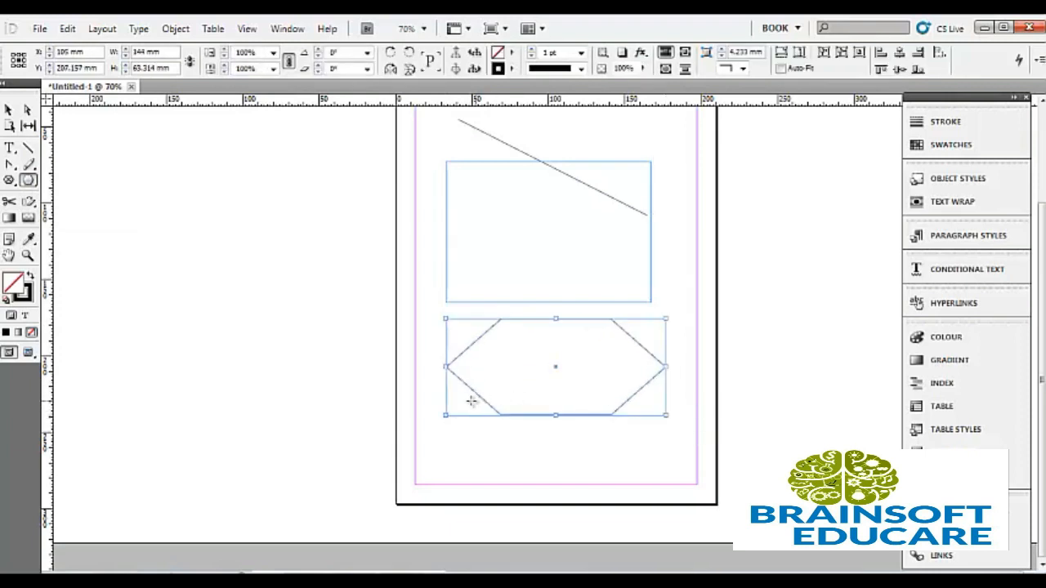
drag(431, 381, 532, 450)
drag(568, 386, 678, 446)
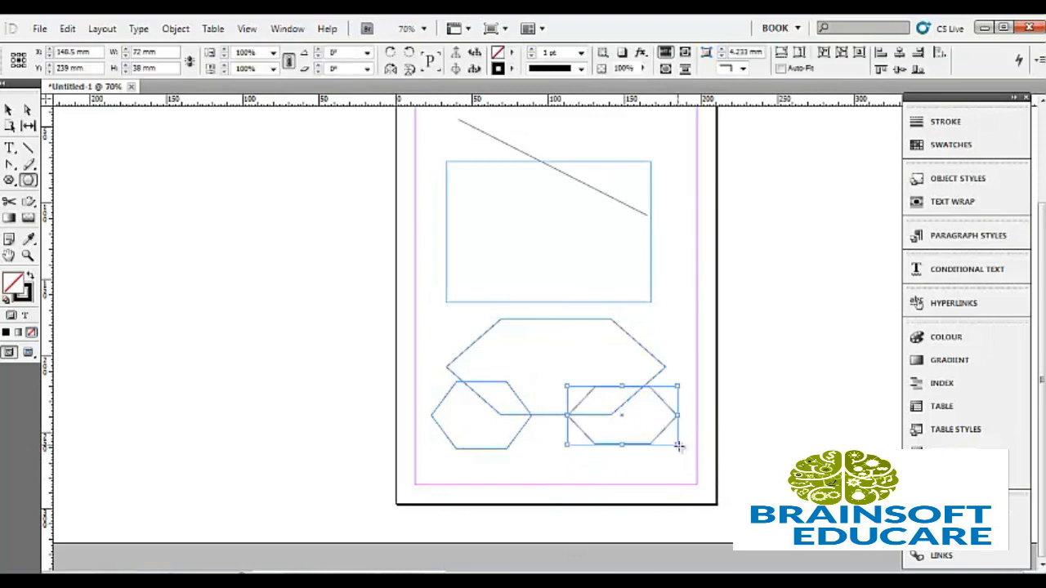
Draw a hexagon about 38.5 × 18 mm on the large hexagon's upper edge, one about 44 × 36 mm on its right and one about 46 × 36 mm on its left.
drag(527, 308, 585, 333)
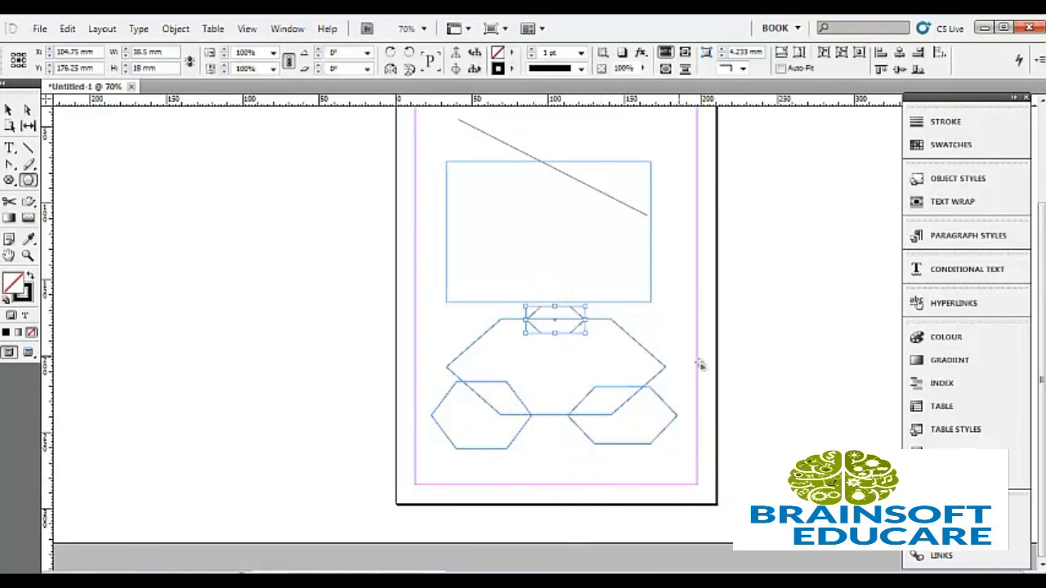
drag(639, 325, 707, 382)
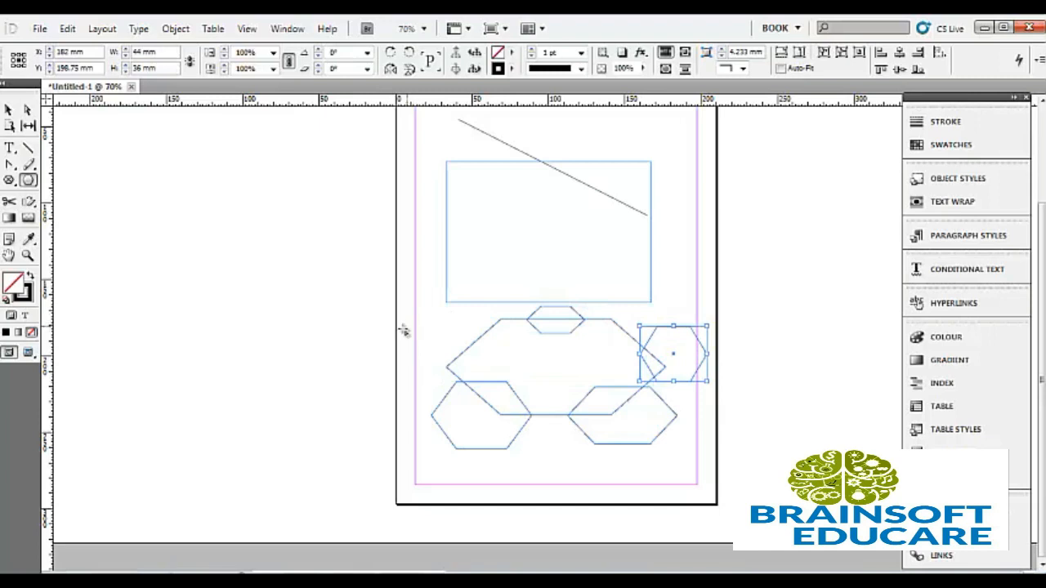
drag(401, 325, 469, 384)
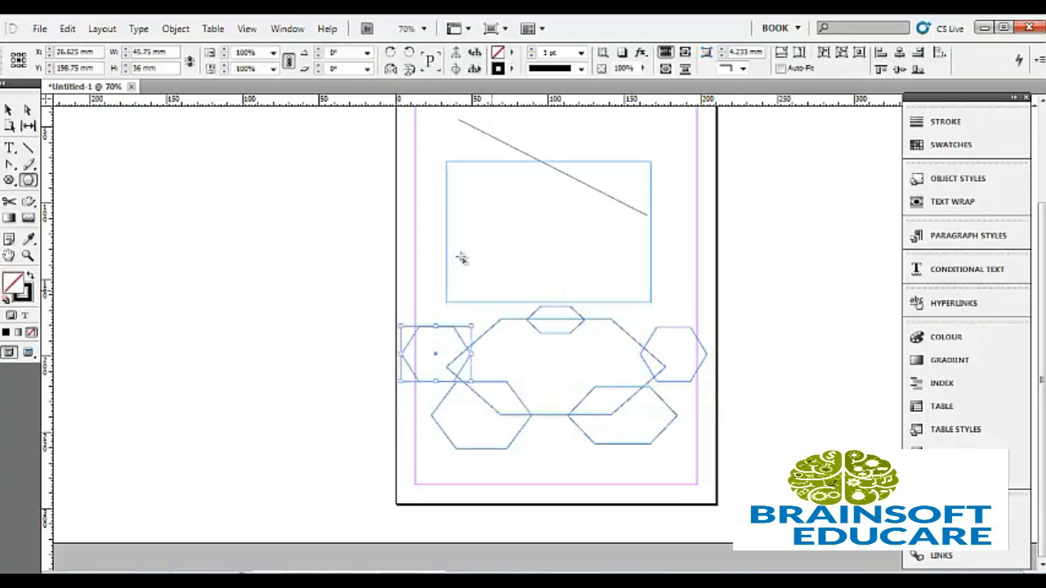
click(404, 266)
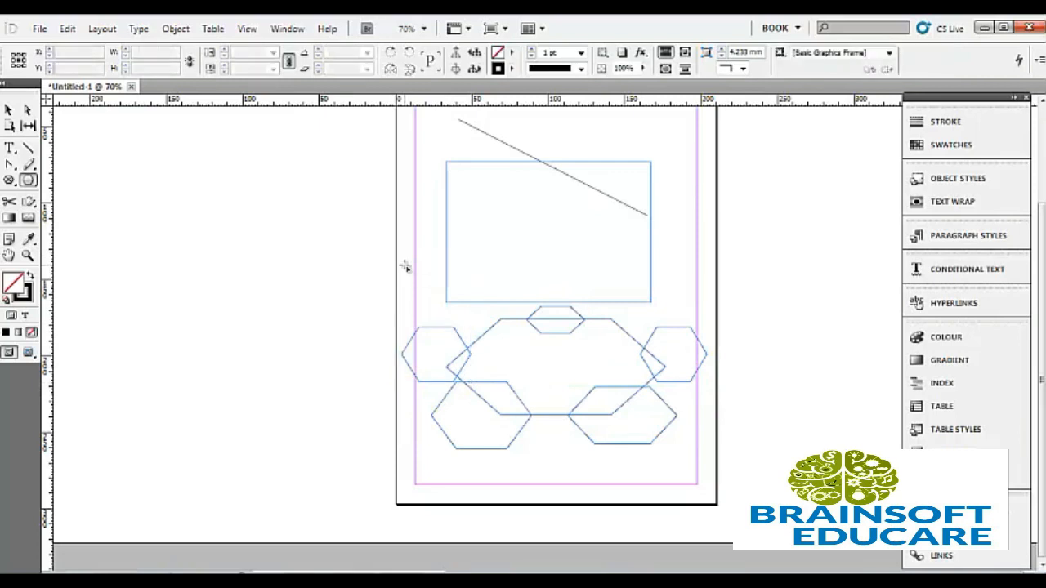